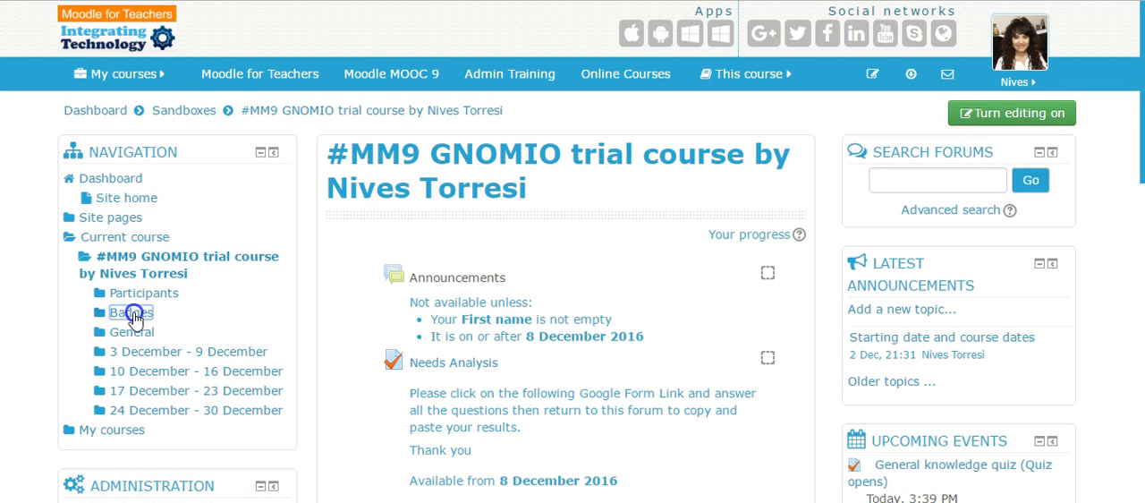
View the trial course's badges page and collapse the Badges branch of the course navigation tree.
click(132, 315)
click(166, 336)
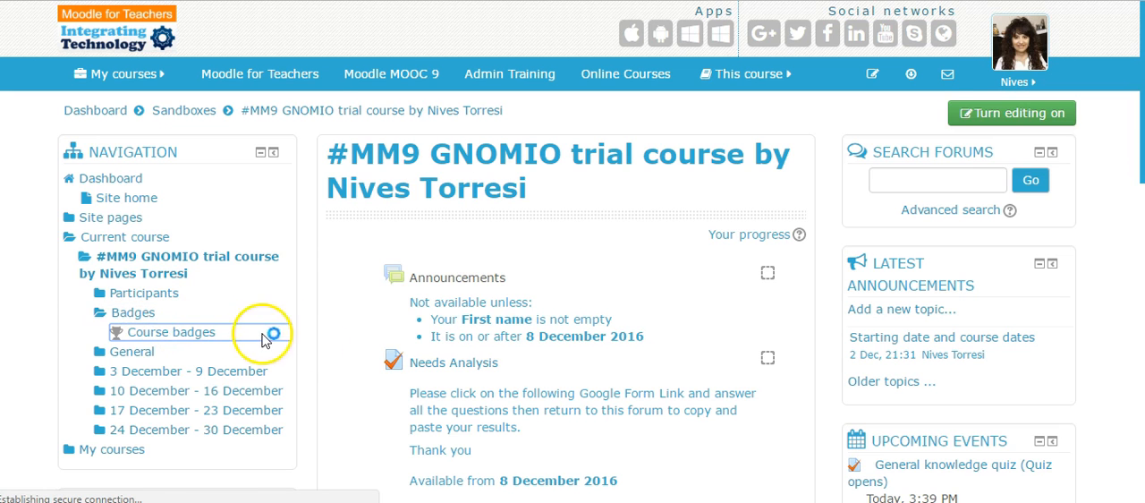
click(136, 314)
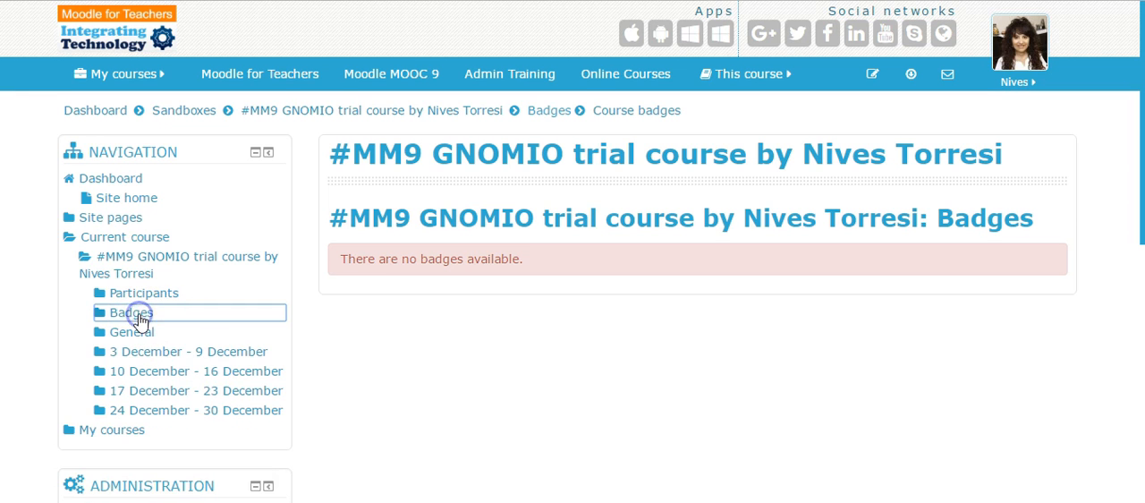
click(145, 255)
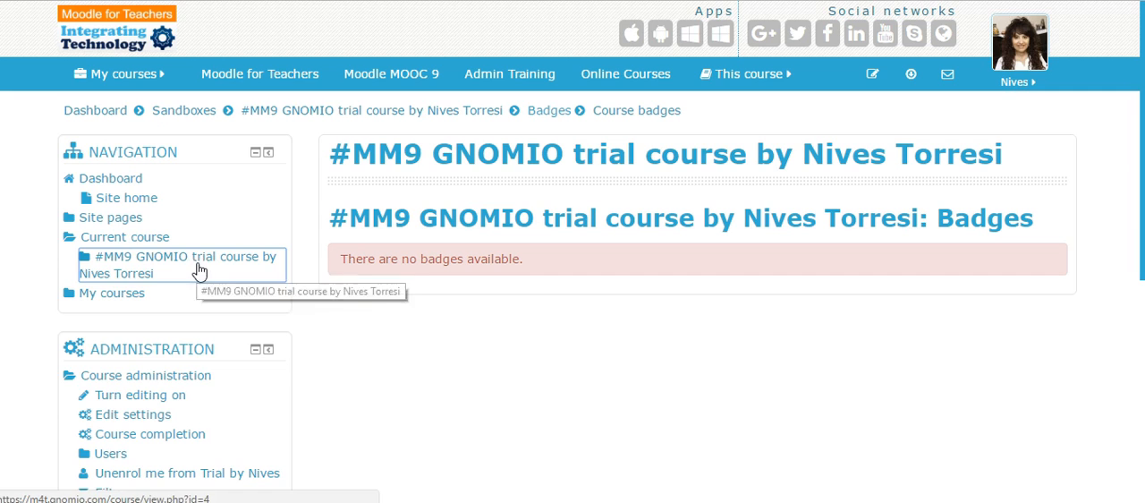
click(150, 268)
Switch to the Moodle documentation and read the Activity completion article, including its note and the example completion tracking settings.
scroll(376, 271, down, 5)
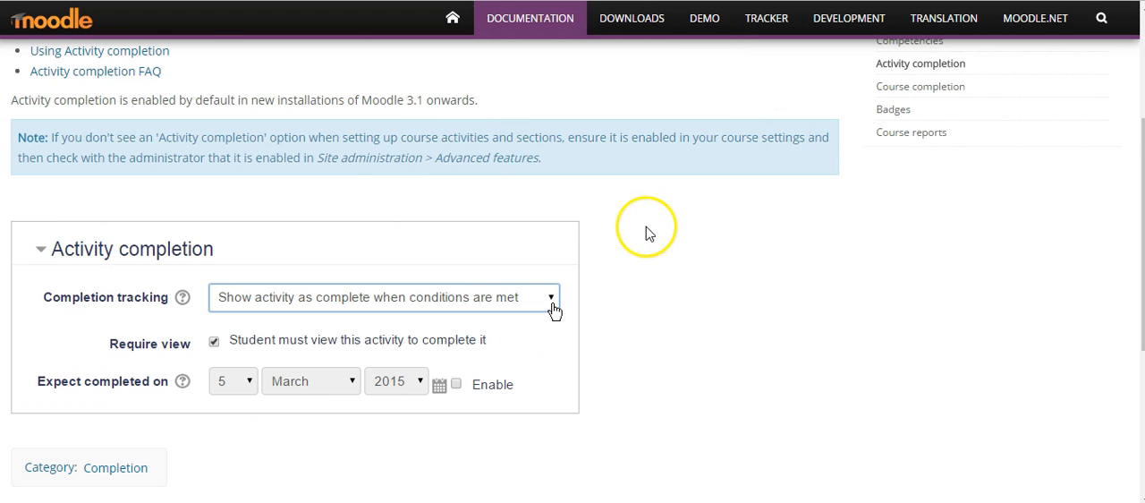
scroll(649, 233, up, 3)
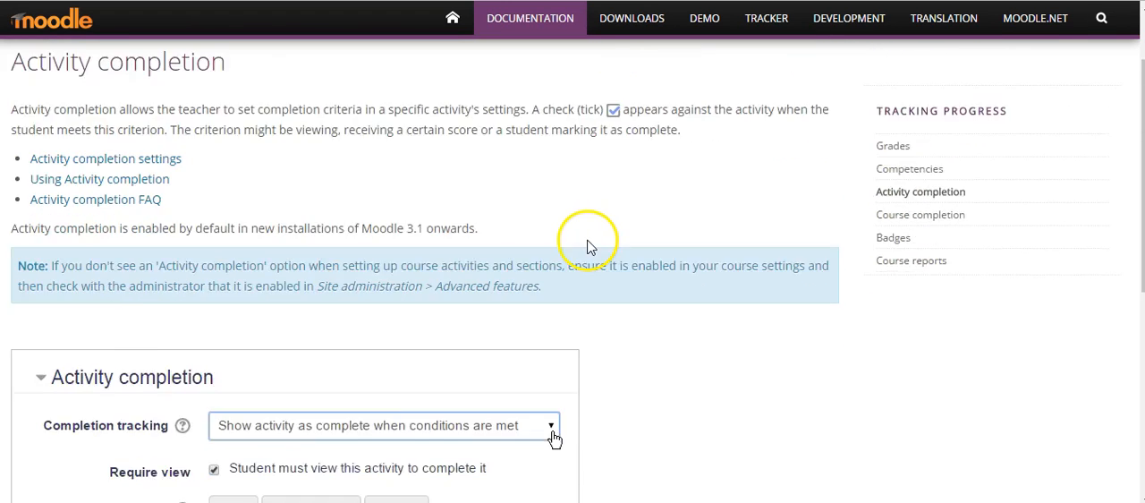
scroll(588, 246, down, 3)
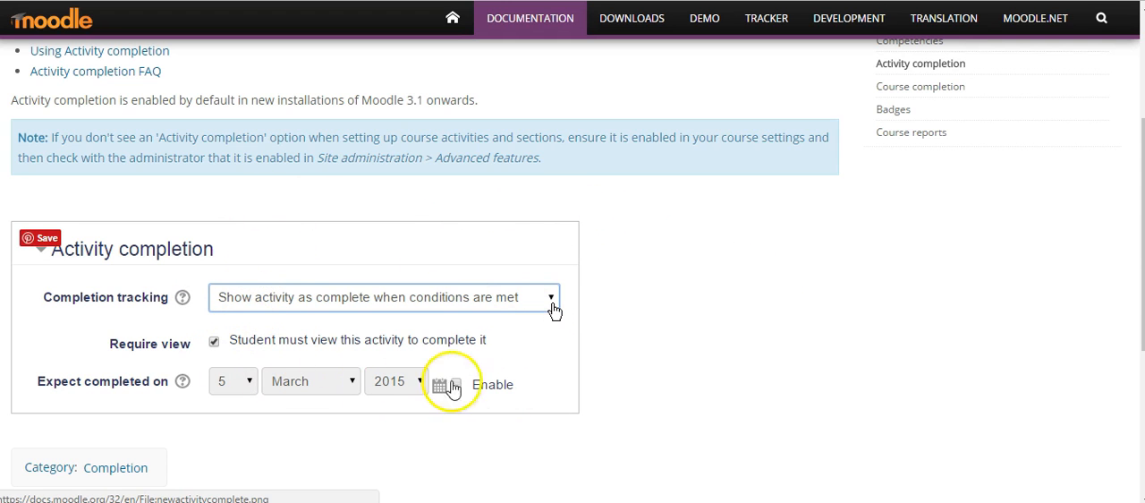
scroll(678, 348, up, 1)
scroll(680, 348, up, 3)
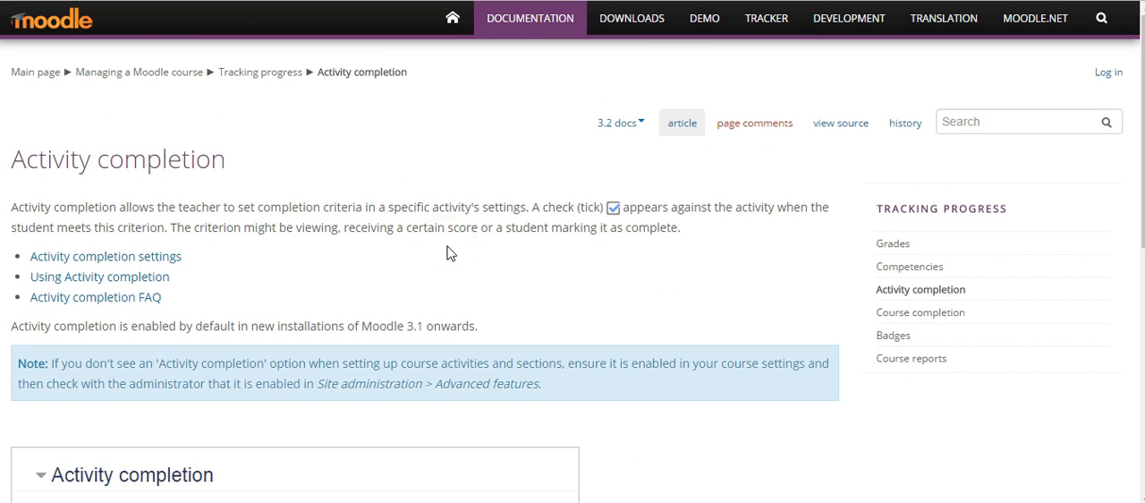
scroll(450, 253, down, 3)
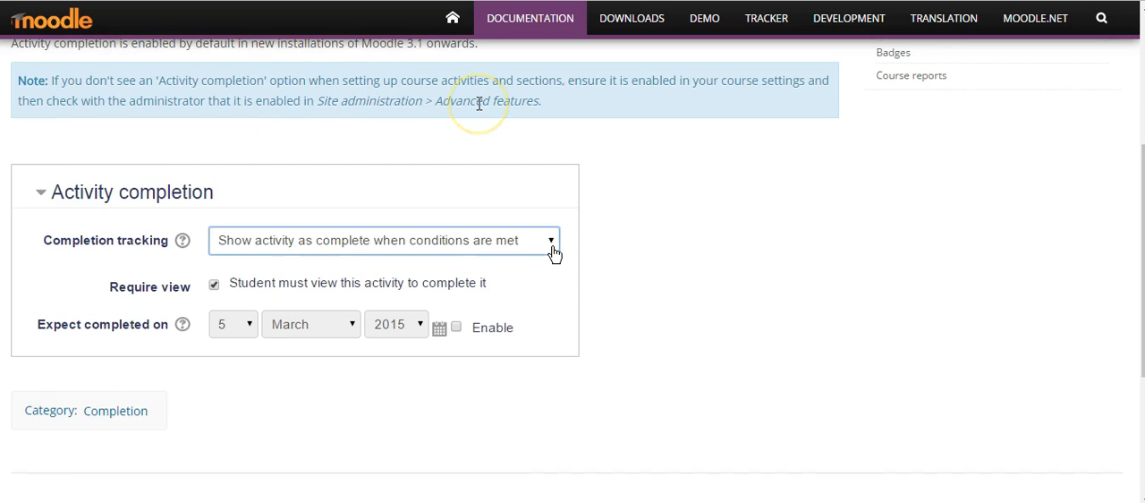
scroll(704, 250, down, 2)
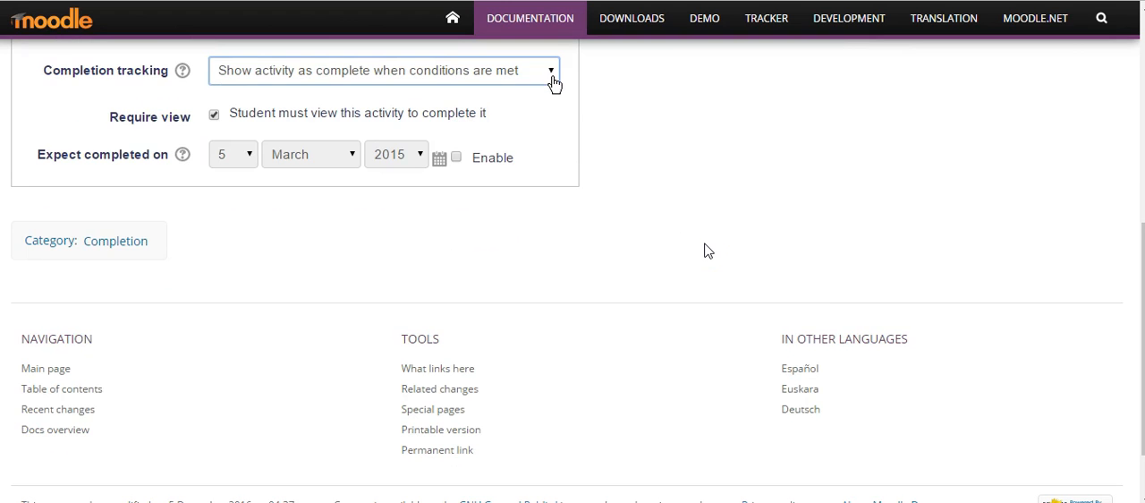
scroll(704, 251, up, 3)
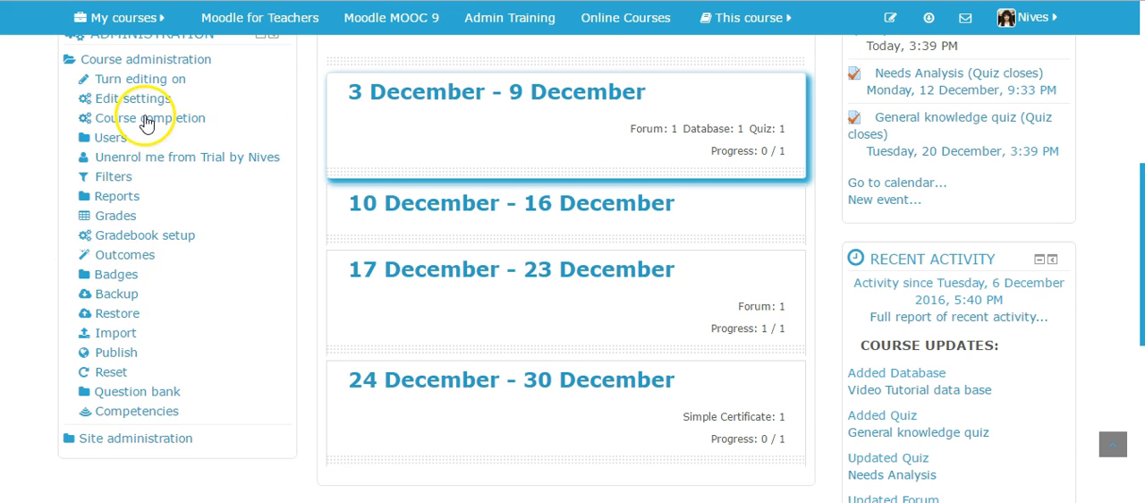
scroll(153, 117, up, 1)
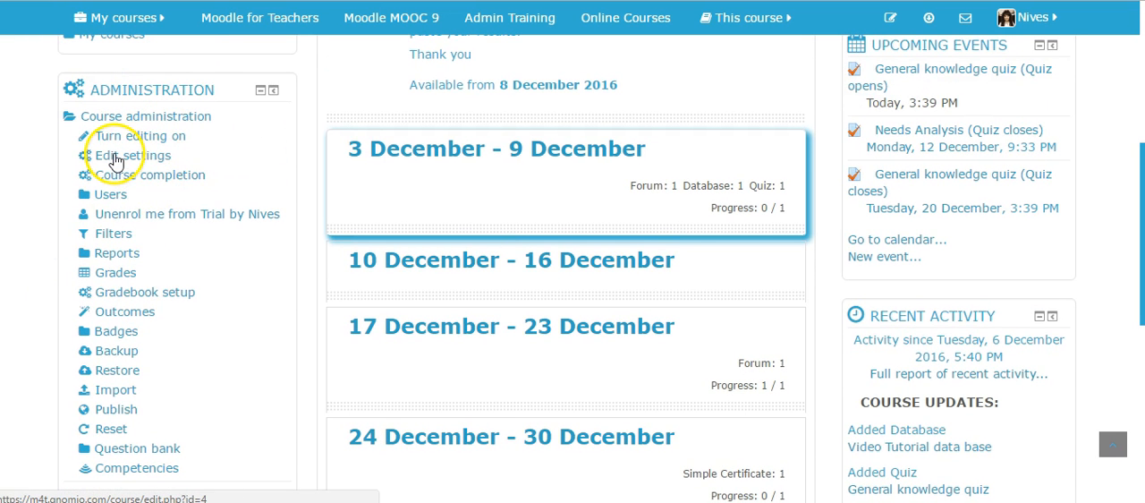
Return to the trial course, set Enable completion tracking to No in the course settings, and save with display.
click(114, 159)
scroll(772, 289, down, 5)
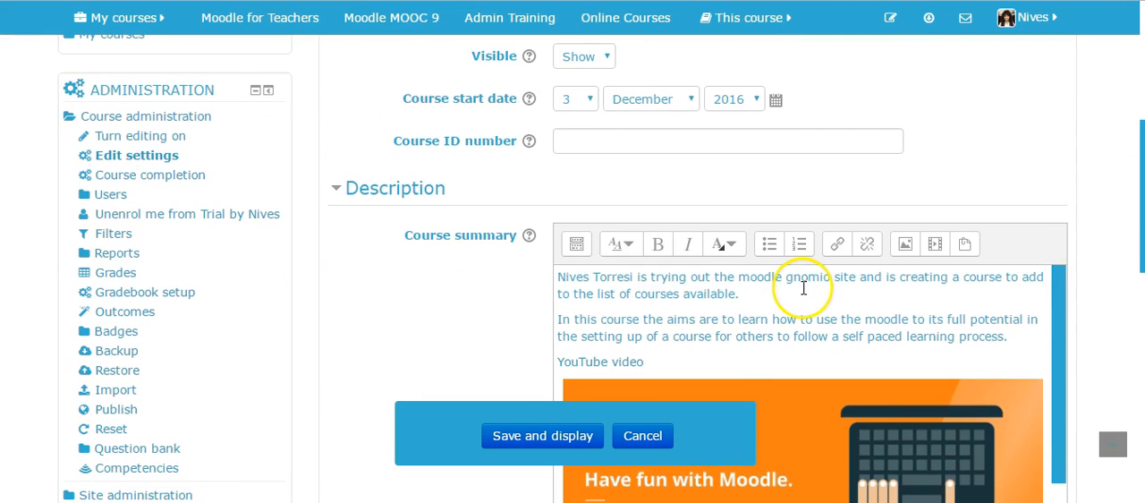
scroll(805, 289, down, 1)
scroll(1117, 277, down, 10)
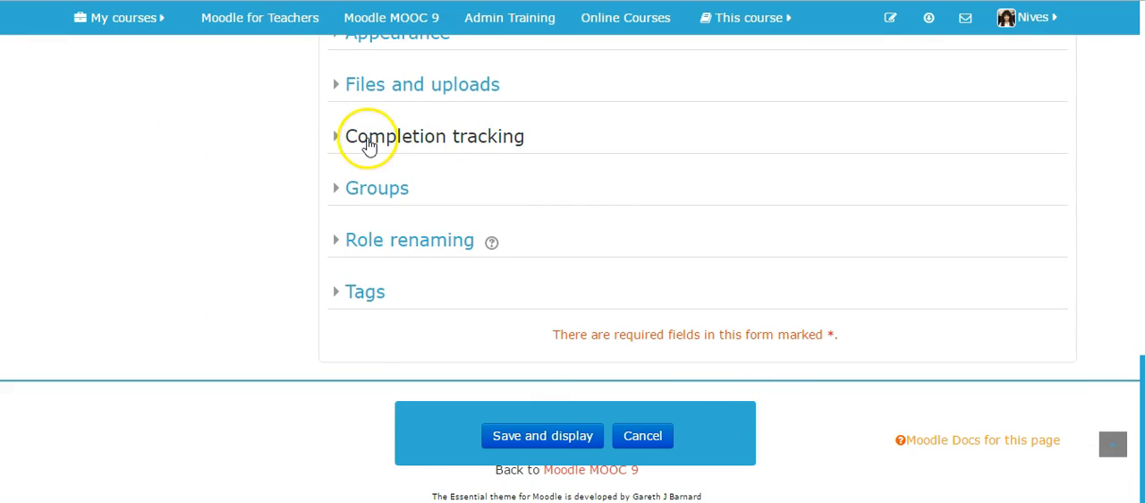
click(337, 140)
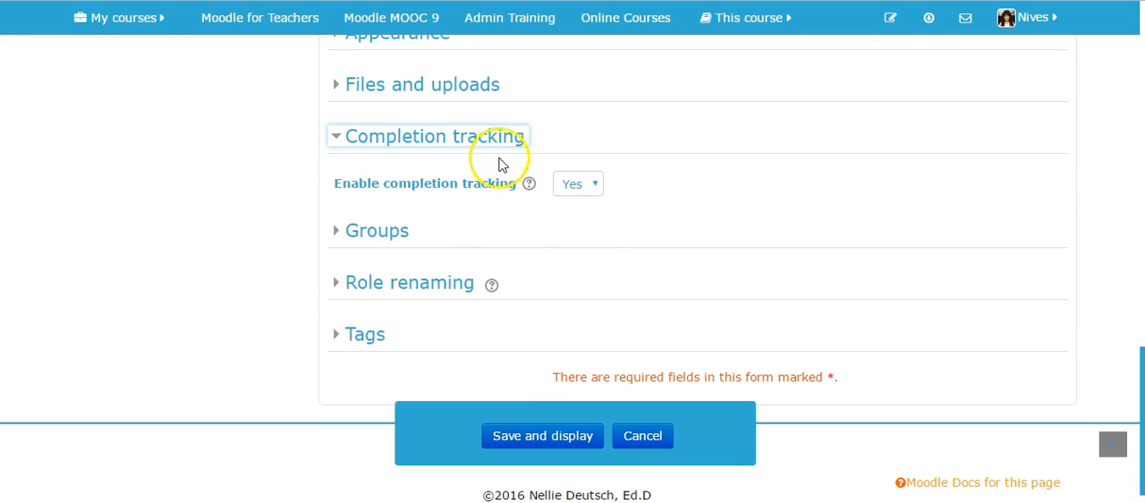
click(593, 188)
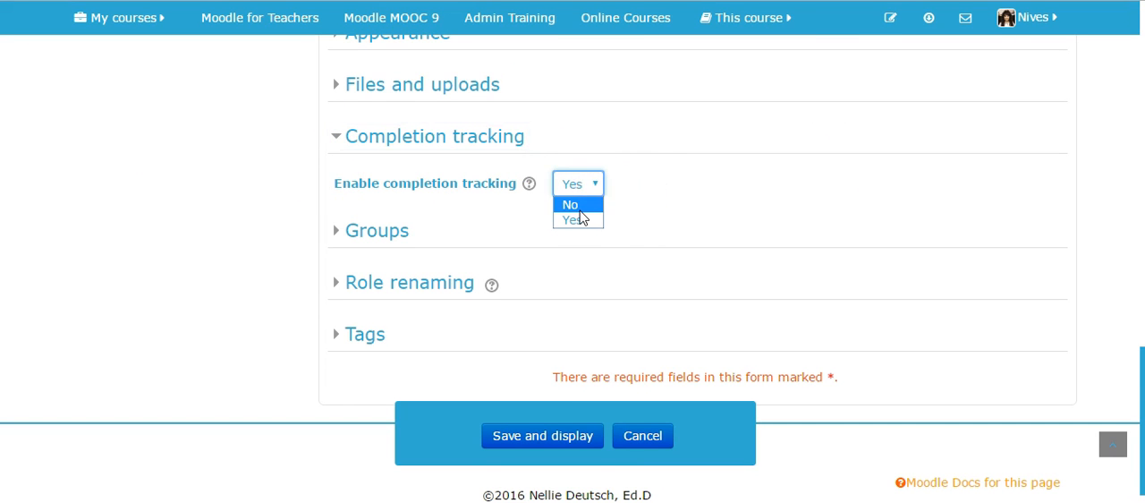
click(581, 207)
click(567, 436)
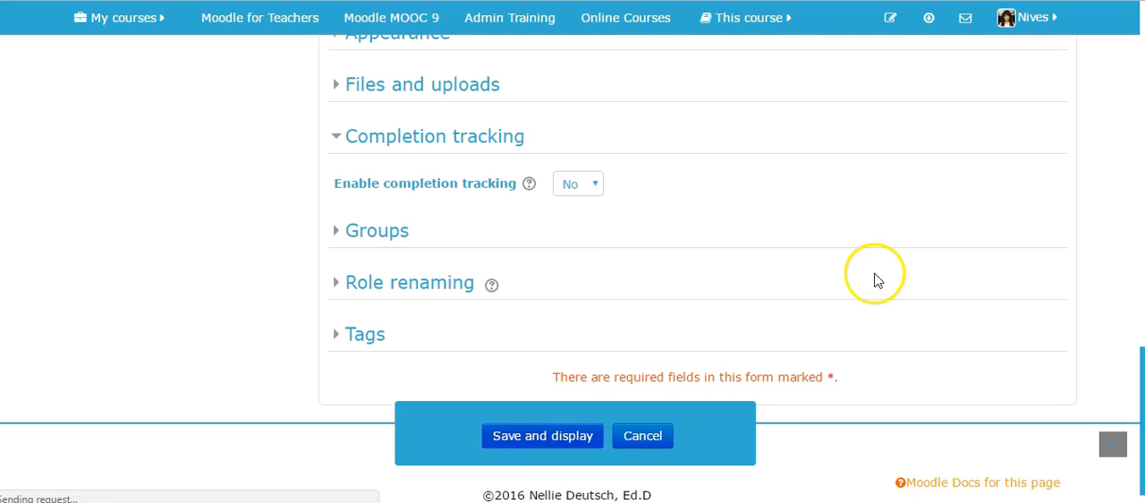
Open the General knowledge quiz from the 3 December - 9 December section of the course.
scroll(680, 266, down, 2)
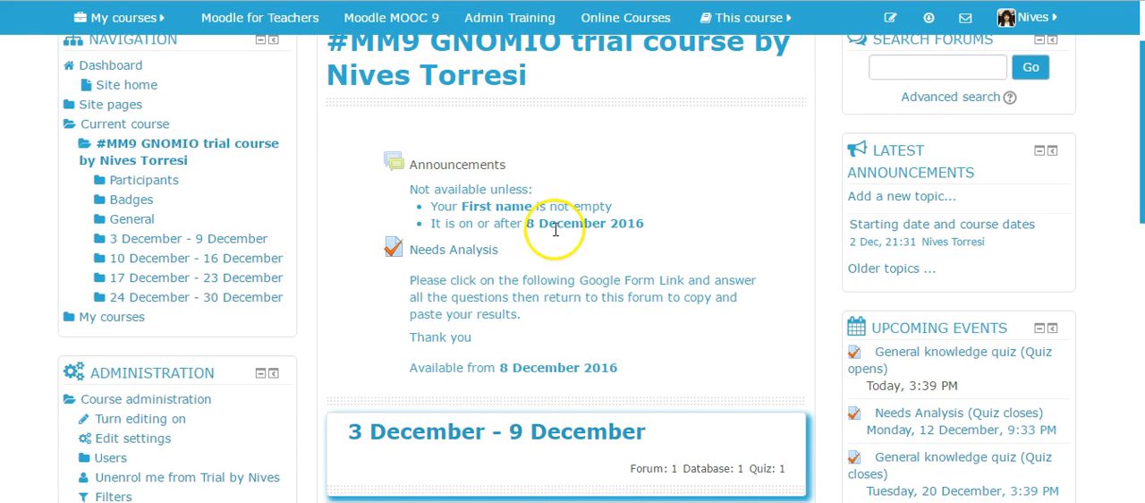
scroll(680, 236, down, 6)
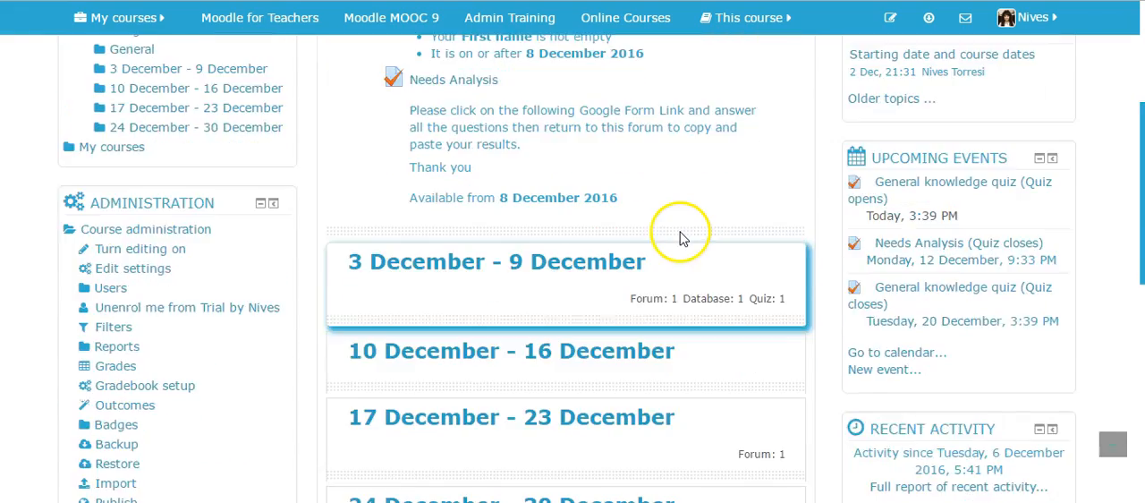
scroll(524, 178, up, 5)
click(101, 206)
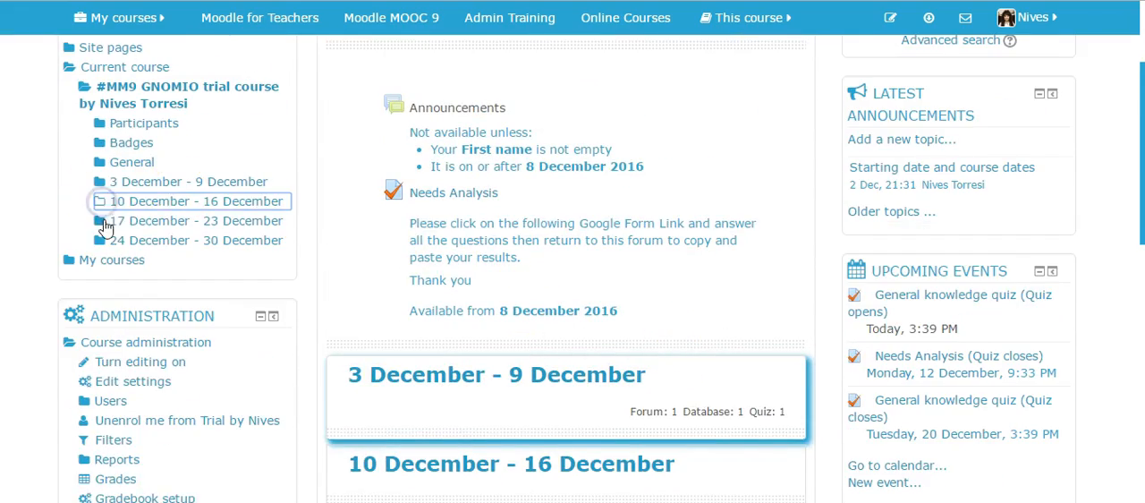
click(101, 222)
double_click(103, 203)
click(166, 240)
click(101, 263)
click(195, 343)
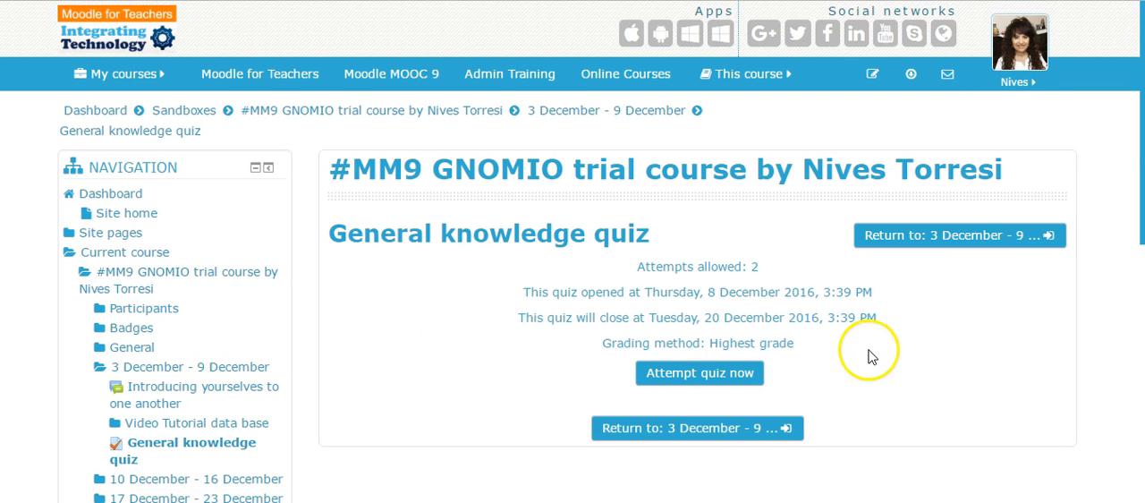
Turn editing on and open the settings of the General knowledge quiz from its course section.
scroll(881, 335, down, 2)
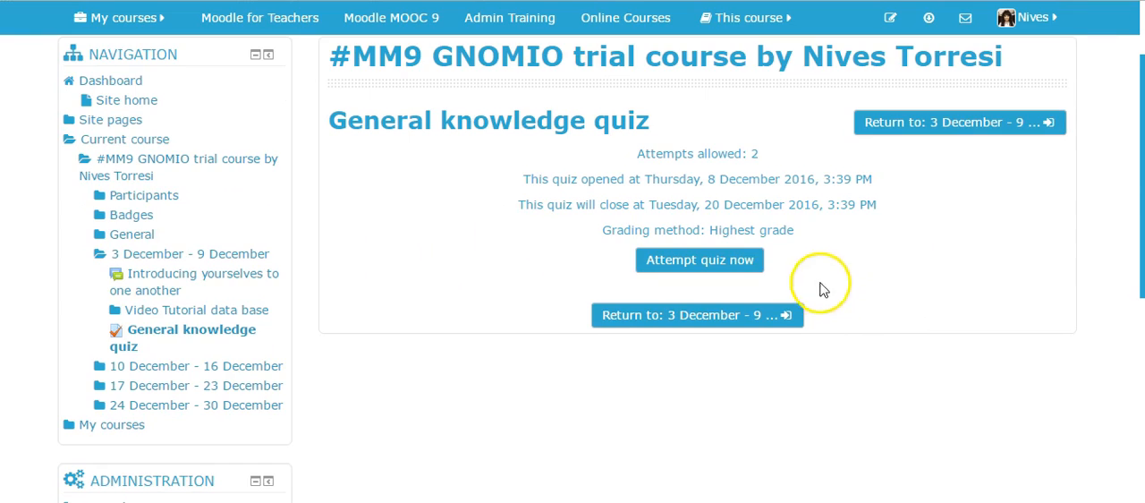
scroll(971, 268, up, 2)
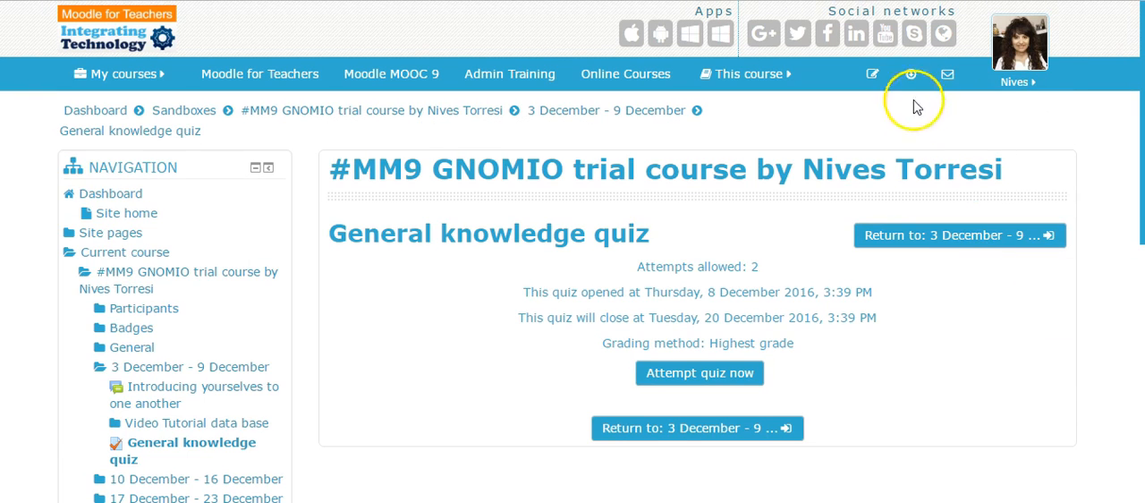
click(873, 77)
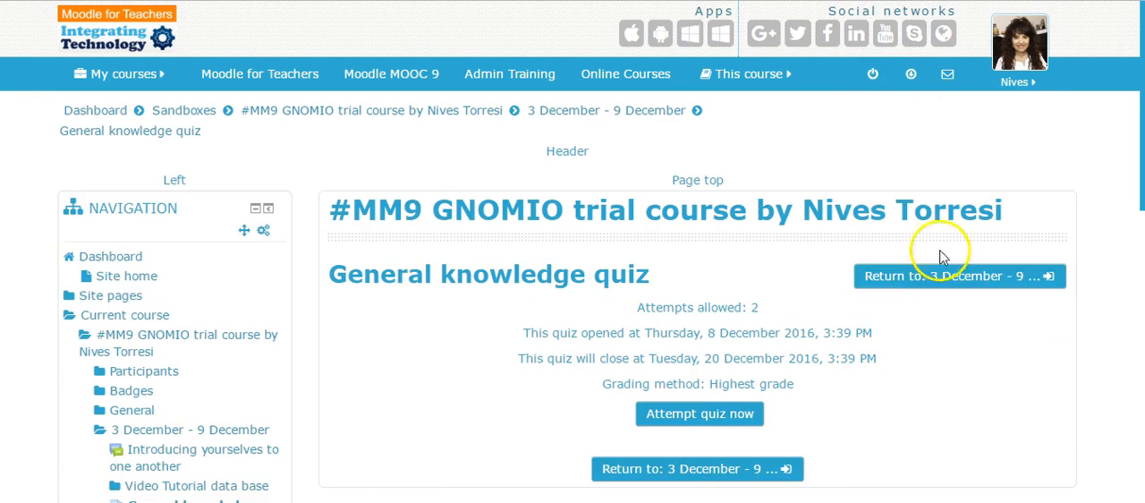
scroll(677, 292, down, 10)
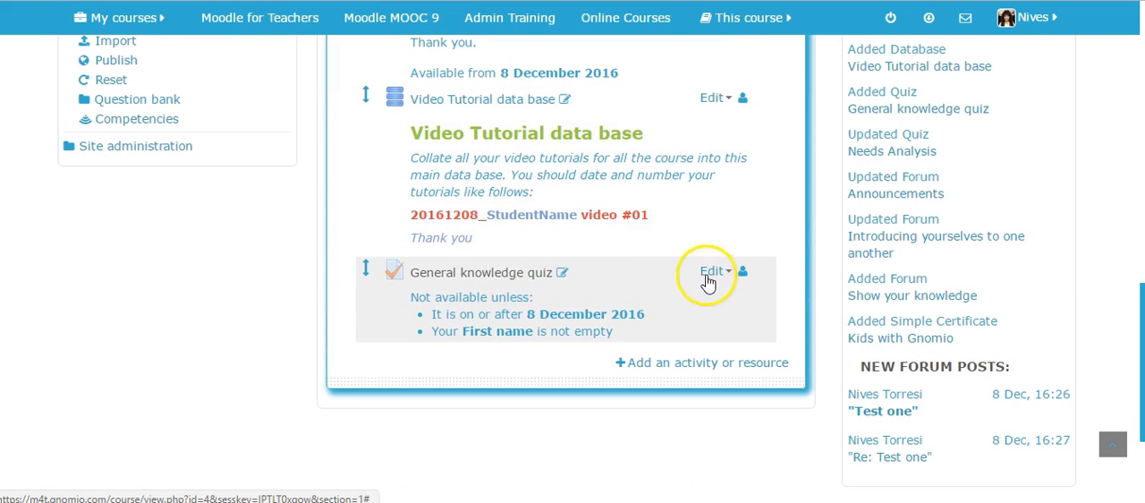
click(725, 273)
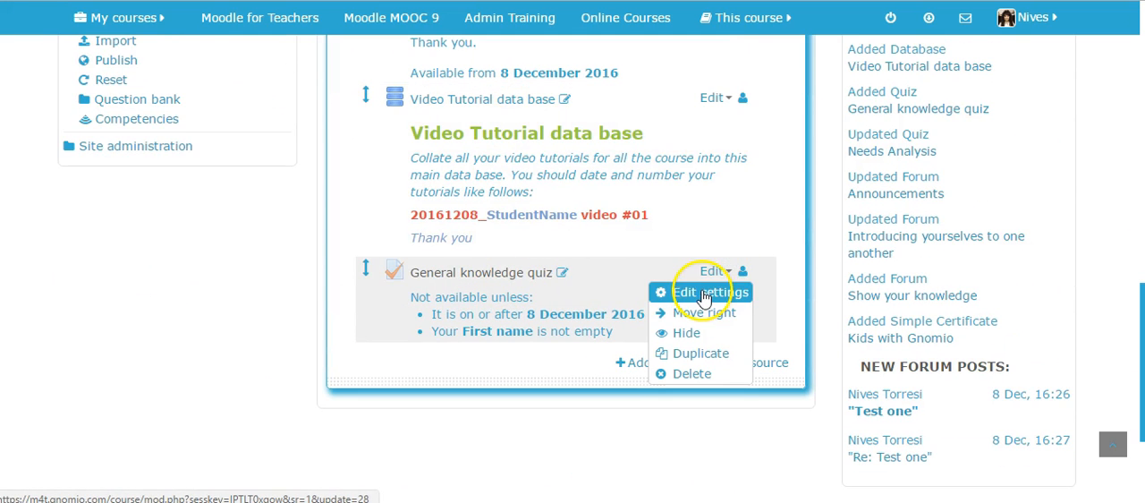
click(703, 296)
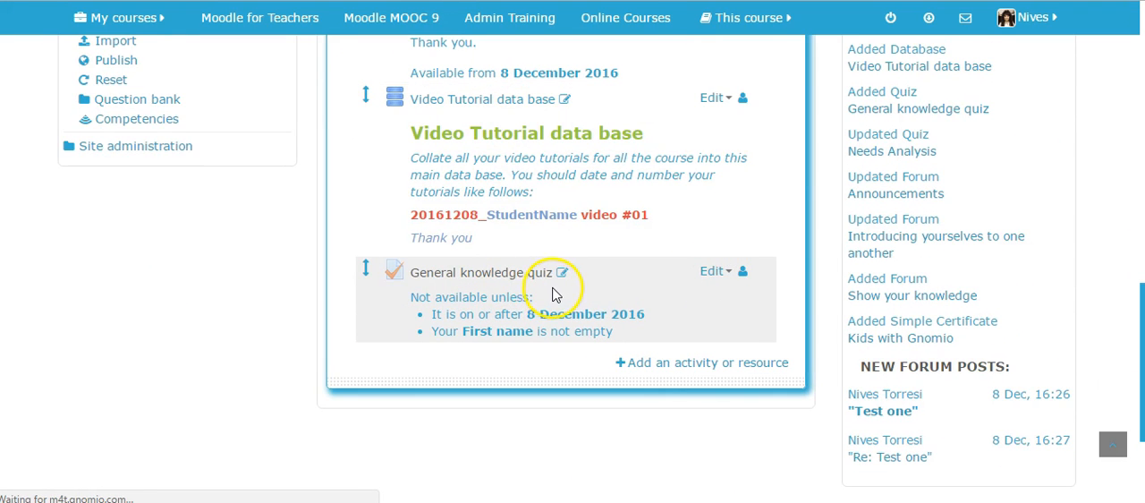
Examine the sections of the General knowledge quiz settings for an activity completion option.
scroll(935, 276, down, 10)
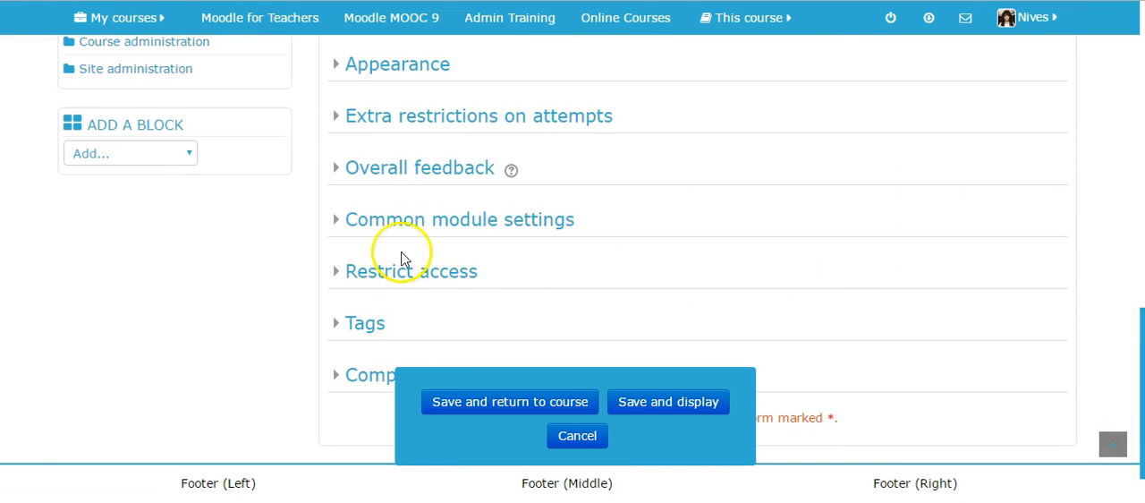
scroll(442, 286, up, 1)
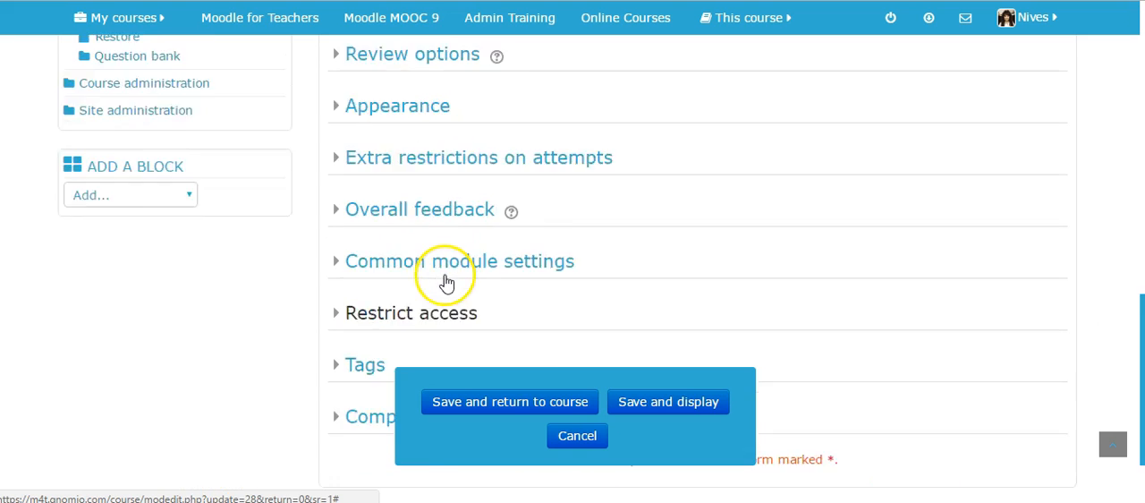
scroll(447, 271, up, 3)
scroll(453, 185, down, 2)
scroll(452, 247, down, 3)
scroll(452, 247, up, 2)
scroll(452, 247, up, 4)
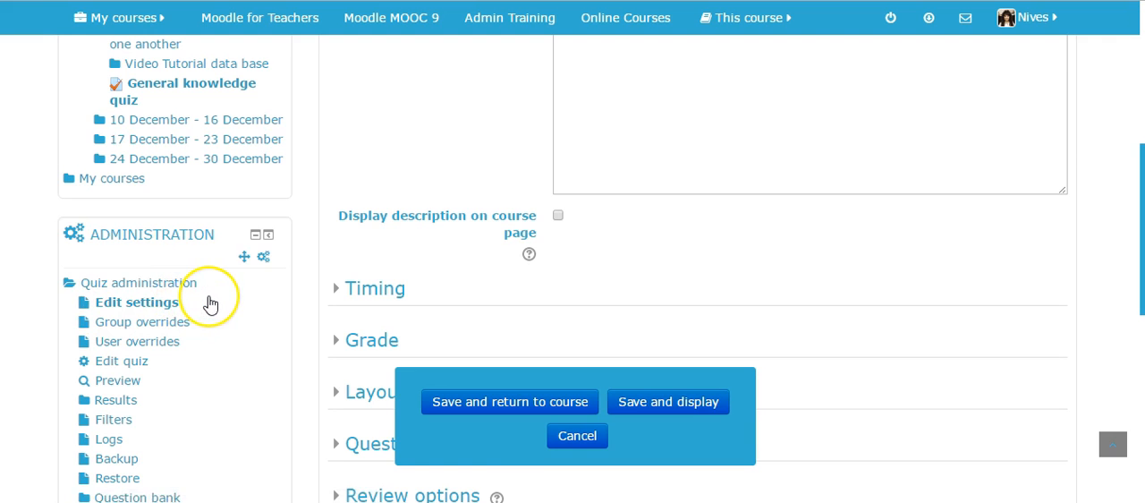
Leave the quiz settings and open the trial course's own settings from the course administration.
scroll(210, 305, down, 1)
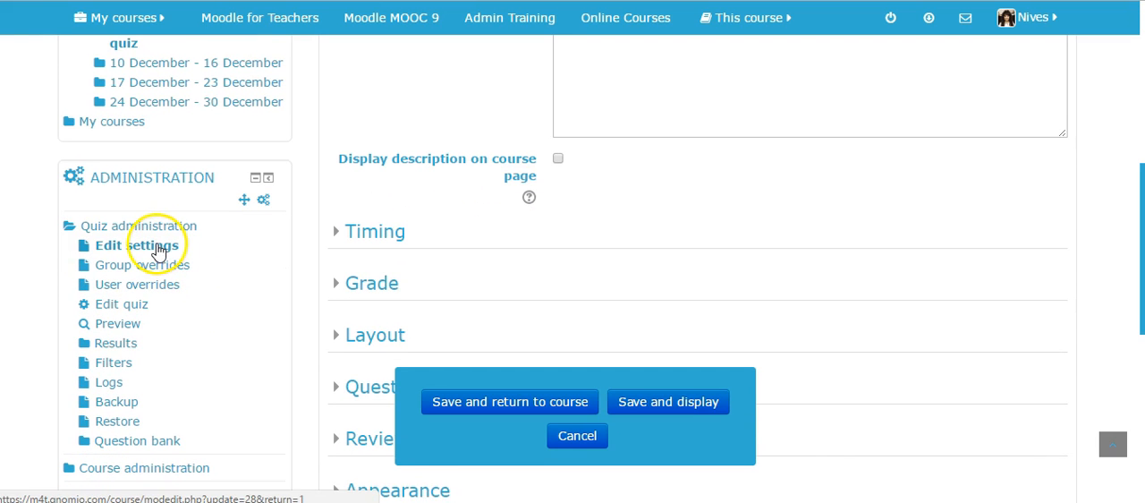
scroll(204, 319, down, 3)
click(68, 298)
scroll(204, 329, down, 1)
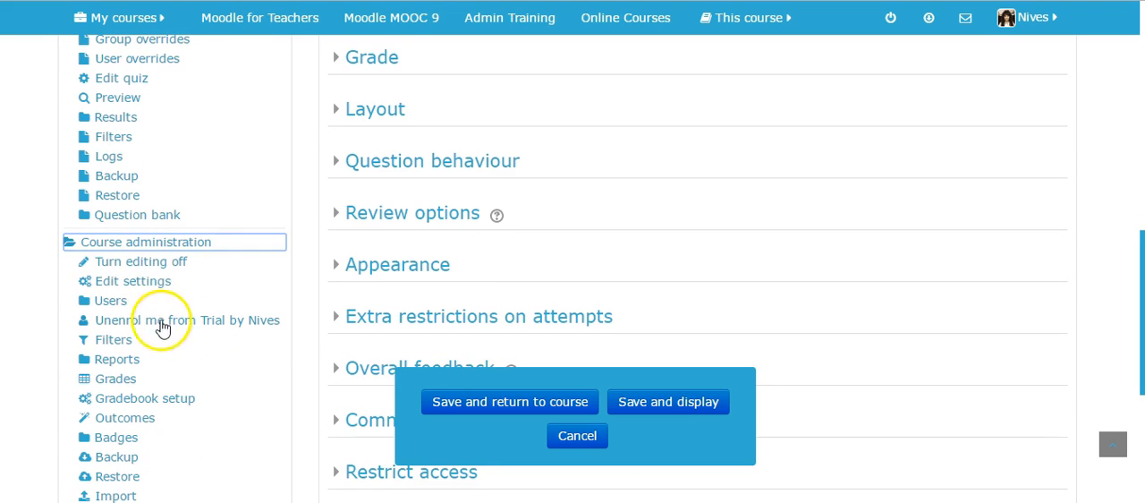
click(140, 286)
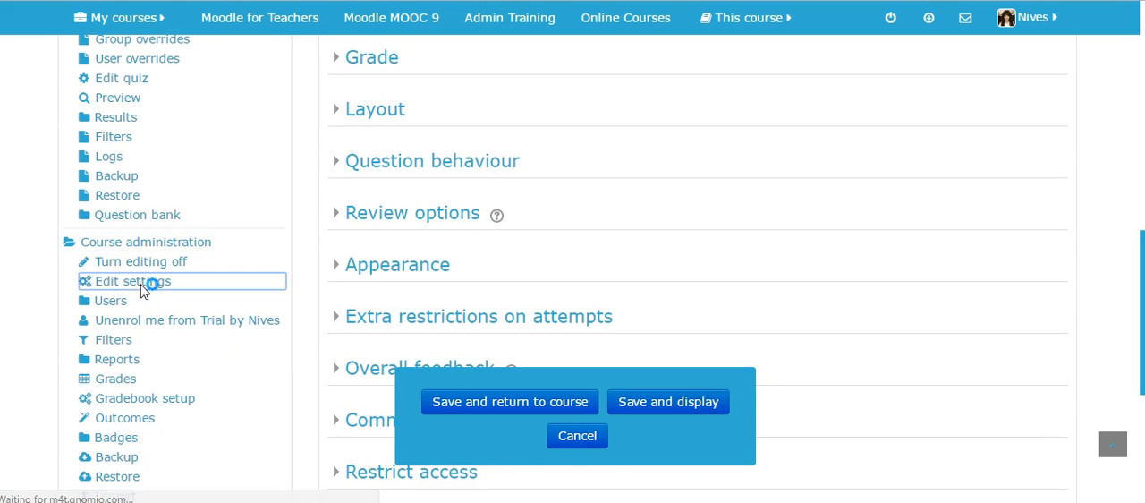
Set Enable completion tracking to Yes in the course settings and save with display.
scroll(922, 248, down, 8)
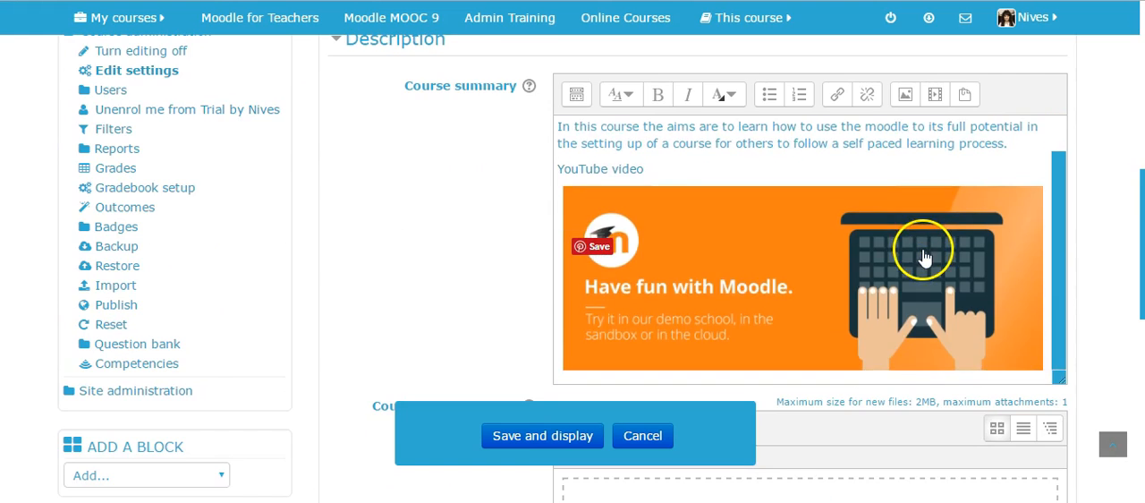
scroll(922, 258, down, 8)
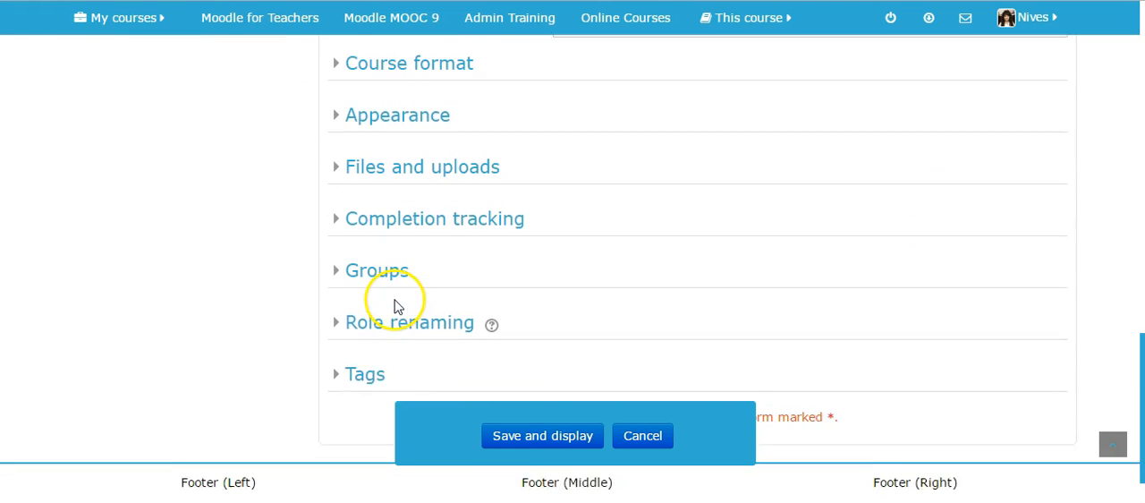
click(339, 204)
click(591, 254)
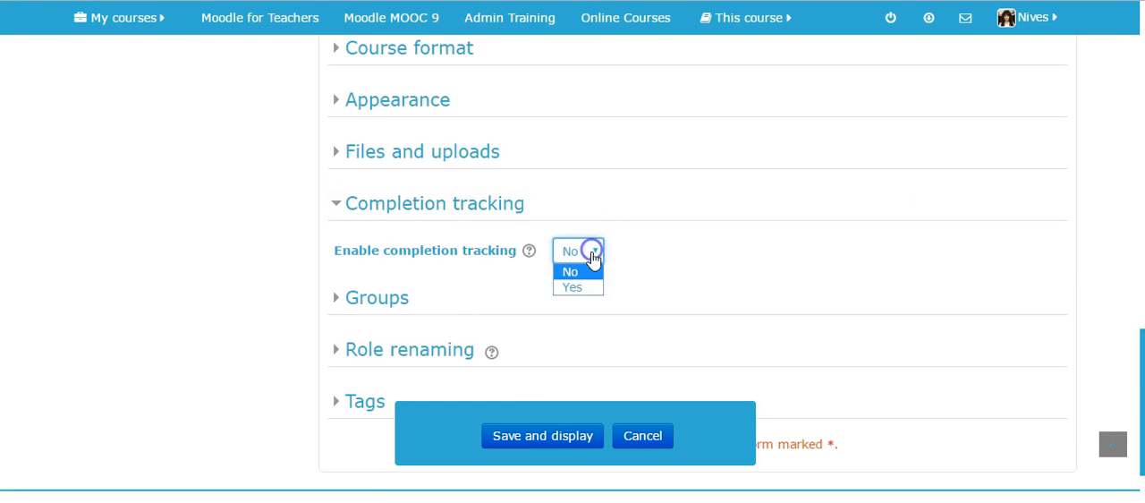
click(537, 441)
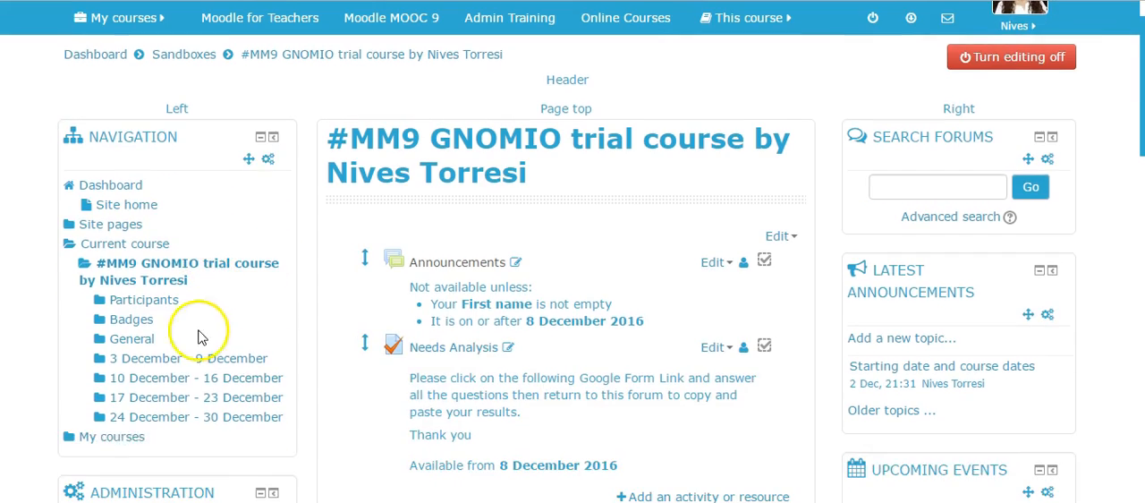
Open the settings of the General knowledge quiz from its course section.
scroll(872, 331, down, 3)
scroll(872, 331, down, 5)
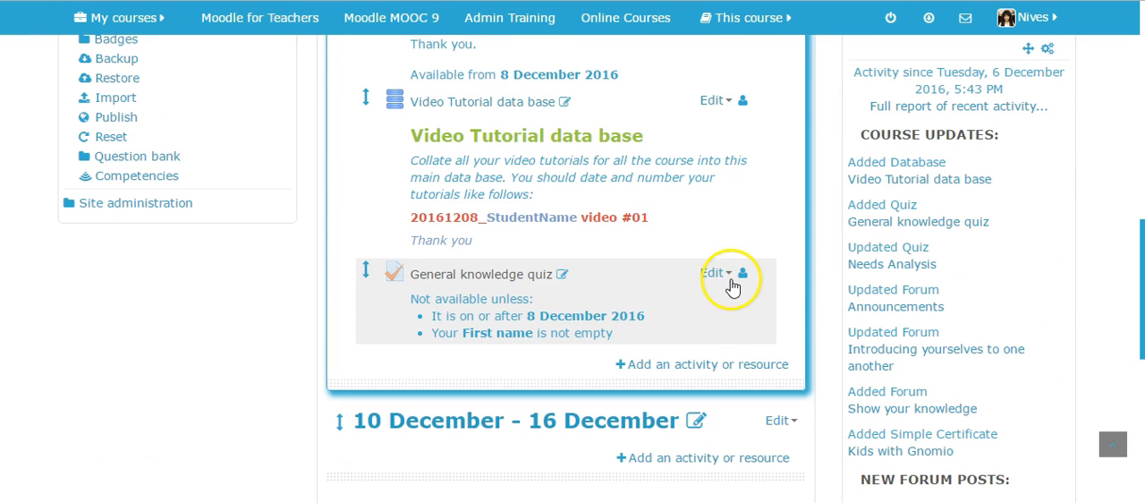
click(725, 276)
click(689, 294)
Locate the Activity completion section in the quiz settings and expand it to show its options.
scroll(754, 286, down, 15)
scroll(505, 235, down, 2)
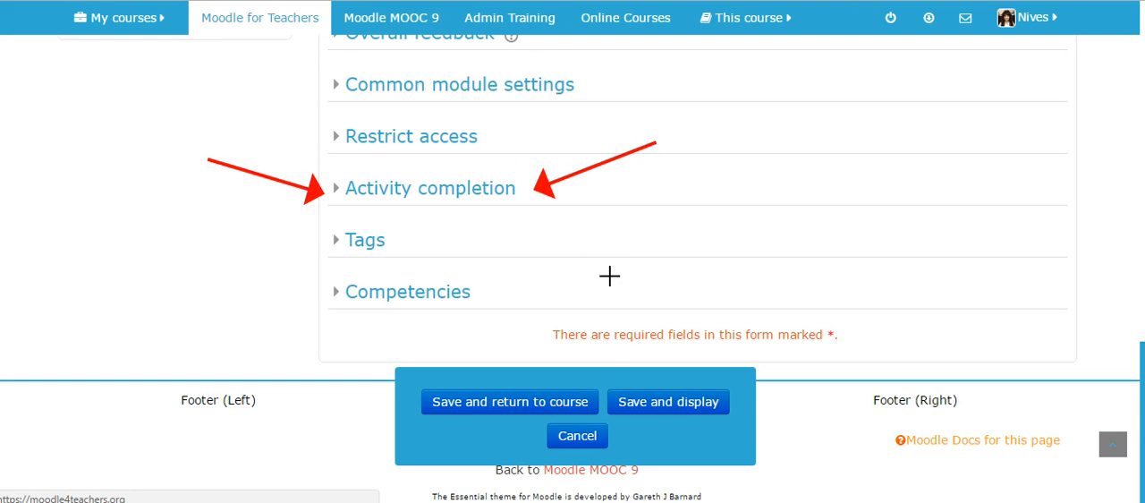
click(608, 221)
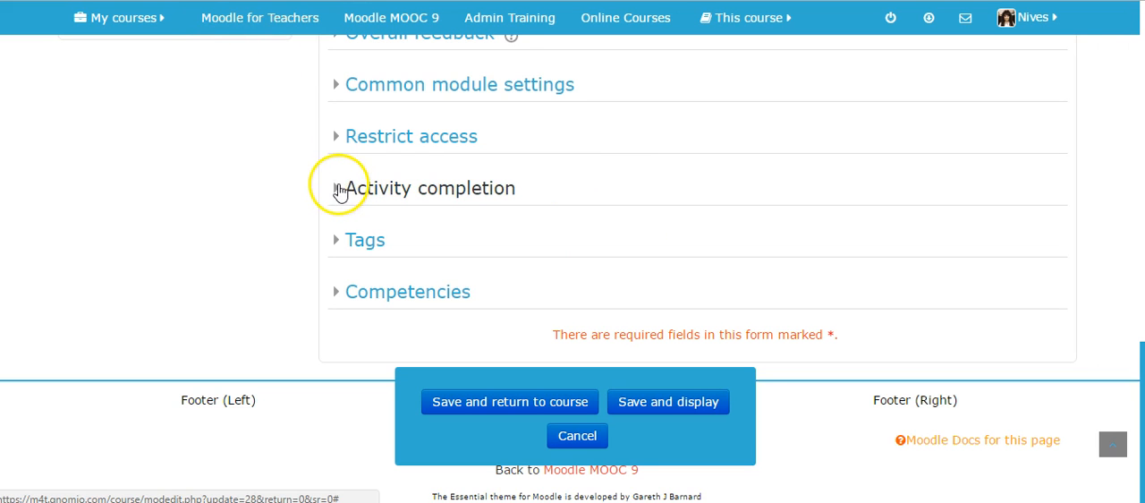
click(338, 188)
scroll(793, 204, down, 3)
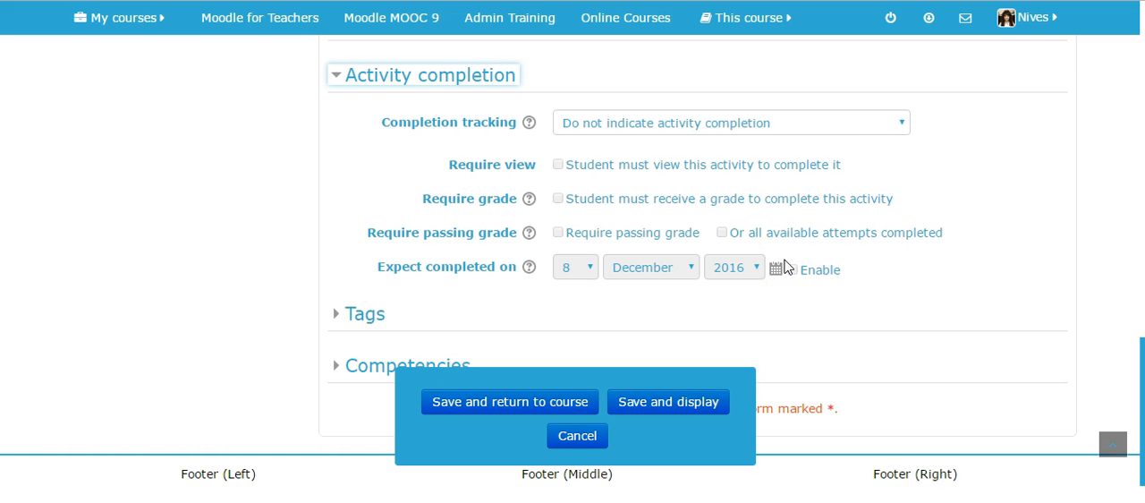
Set completion tracking to show the activity as complete when conditions are met, requiring view, grade, and passing grade or all available attempts completed.
click(895, 128)
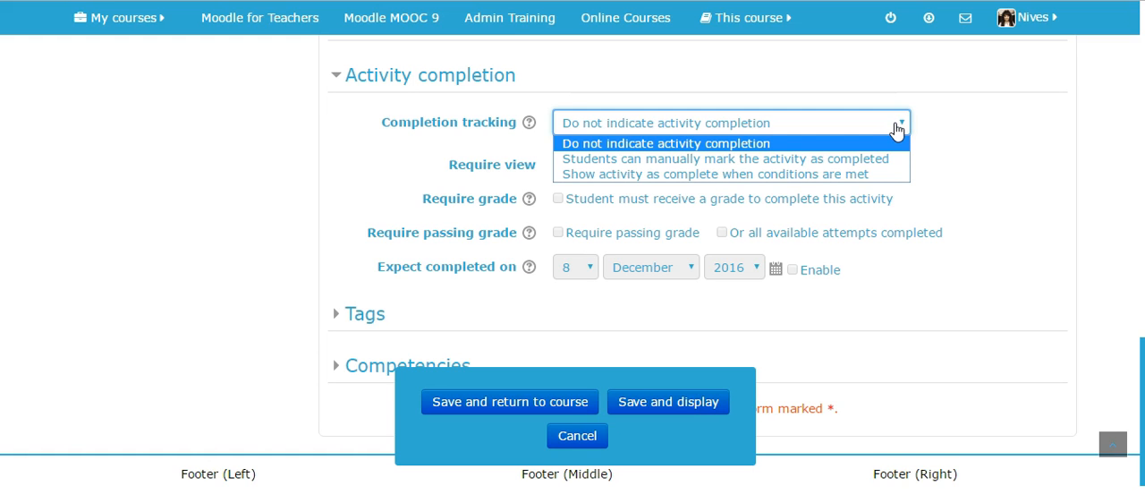
click(868, 176)
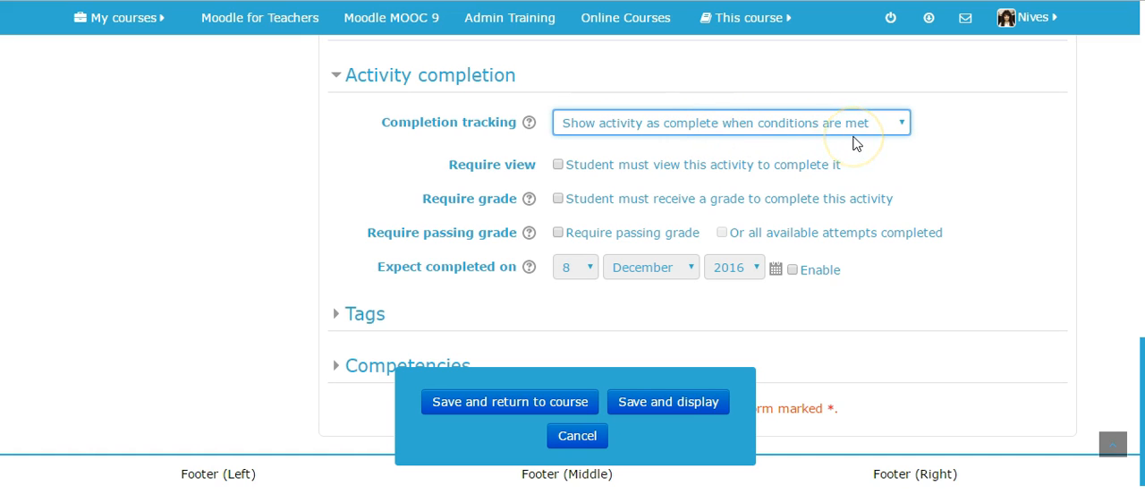
click(560, 167)
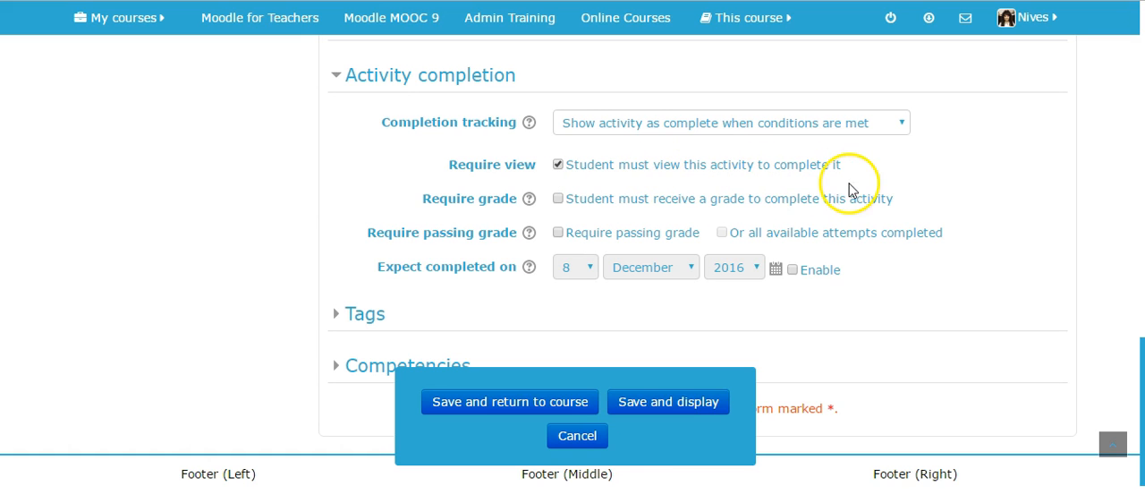
scroll(864, 185, down, 1)
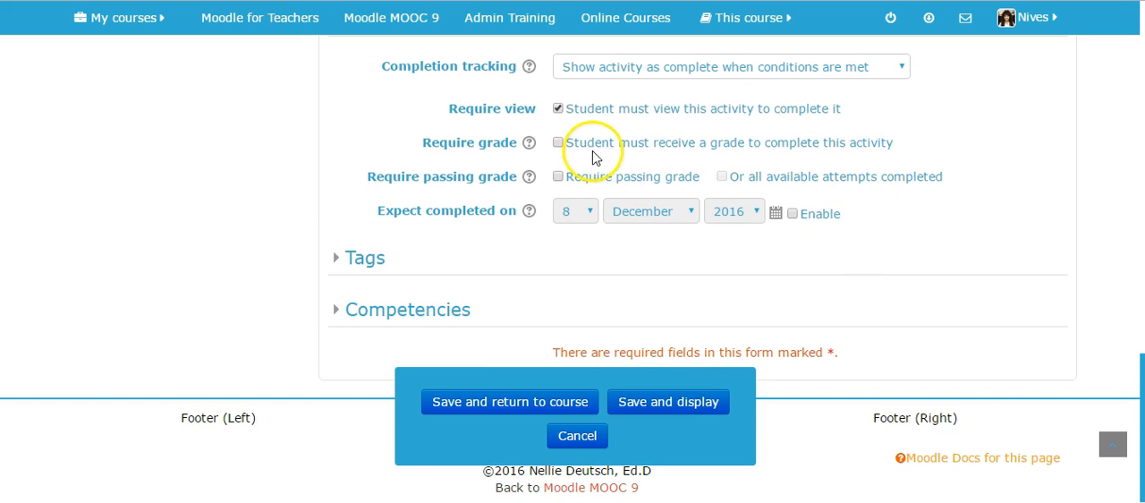
click(557, 143)
click(559, 178)
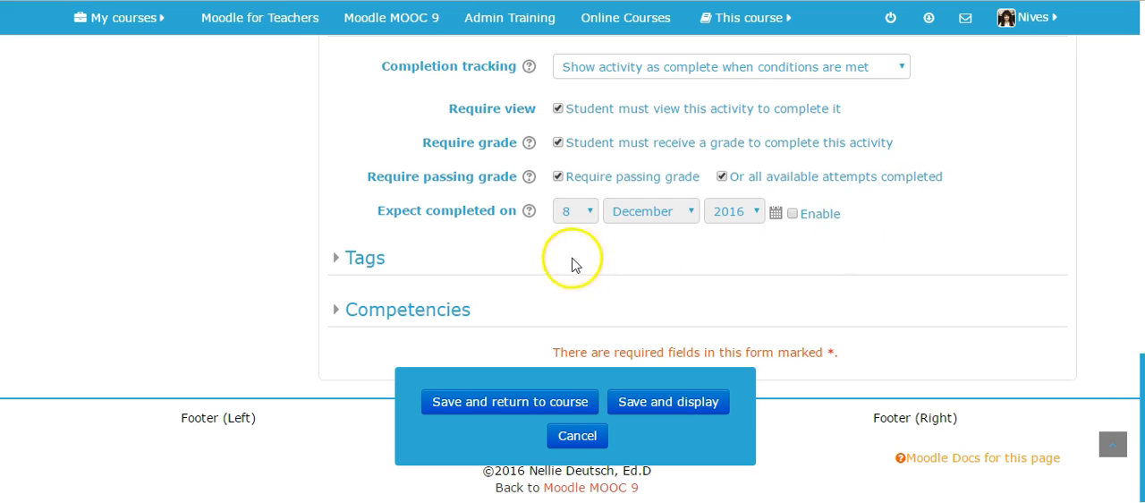
click(791, 216)
click(591, 211)
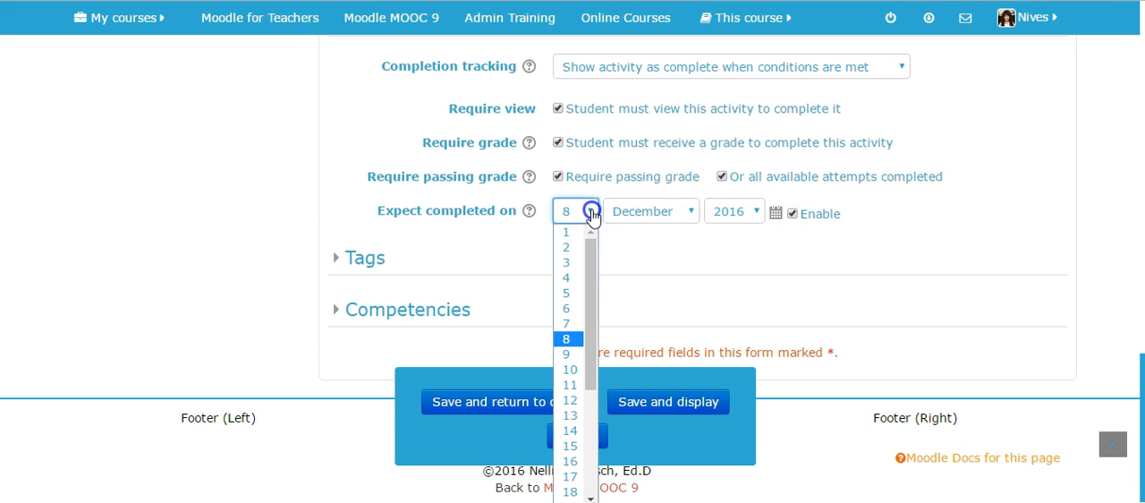
click(591, 211)
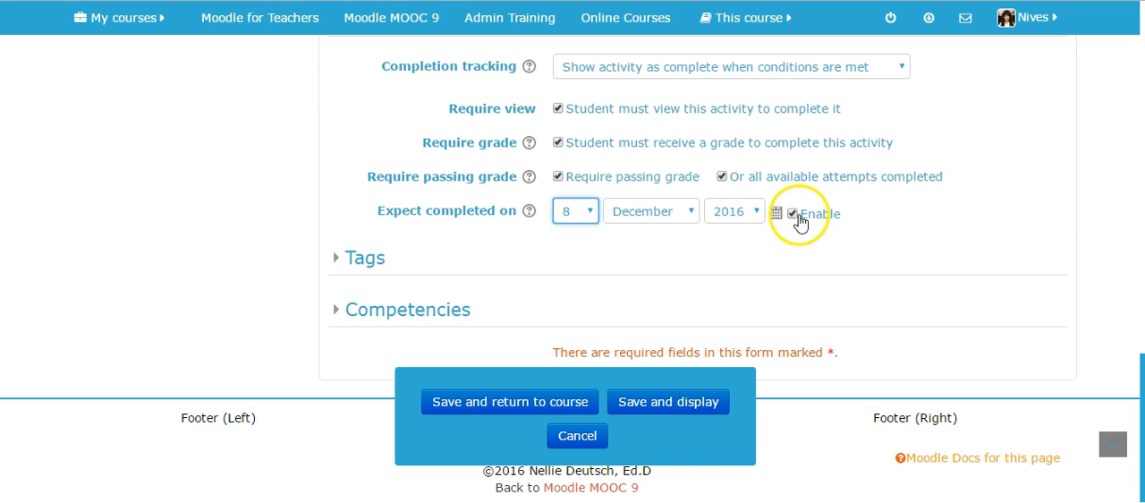
click(793, 214)
Save and display the General knowledge quiz and start an attempt at it.
click(660, 407)
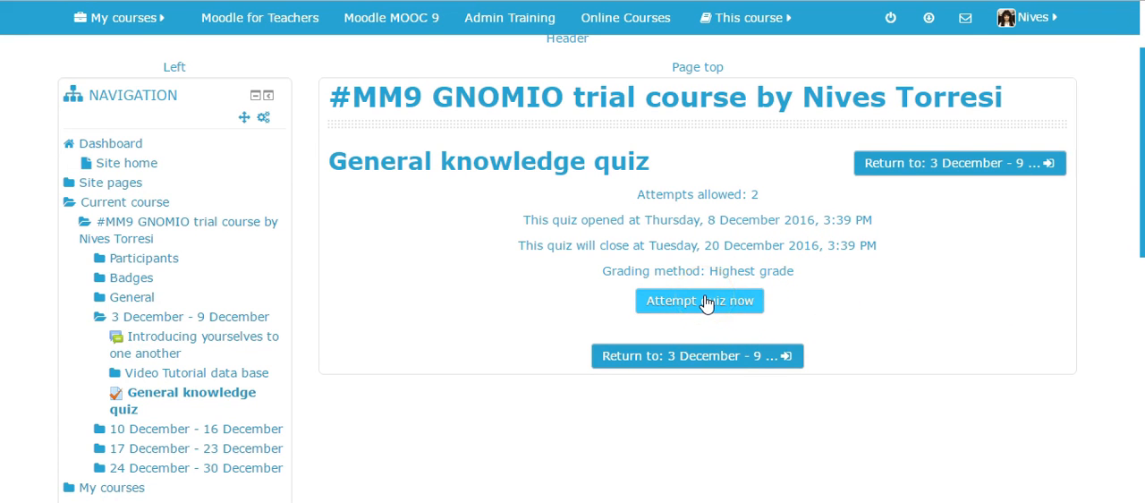
click(704, 301)
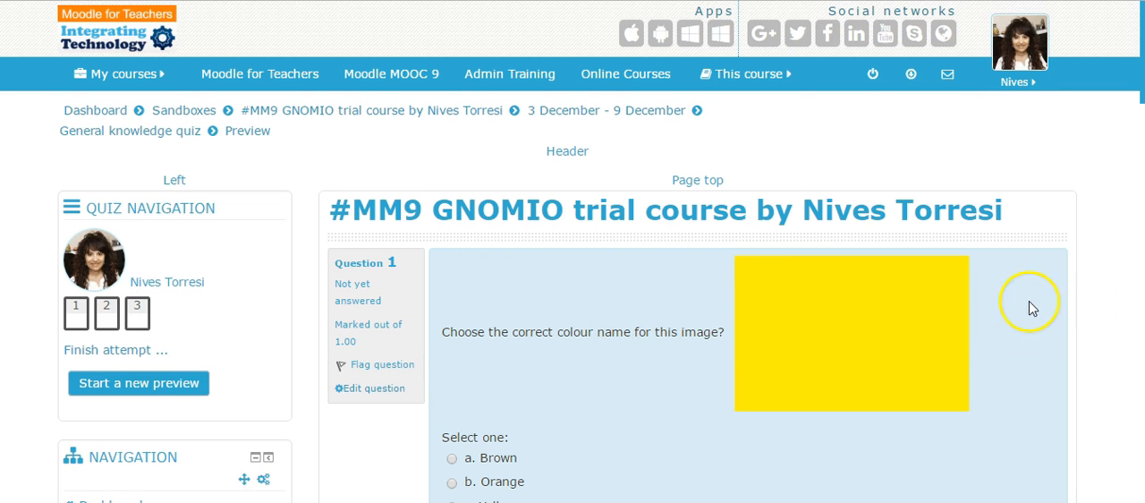
Look through the three quiz questions and answer Question 1 with Yellow.
scroll(1029, 308, down, 1)
scroll(1040, 308, down, 4)
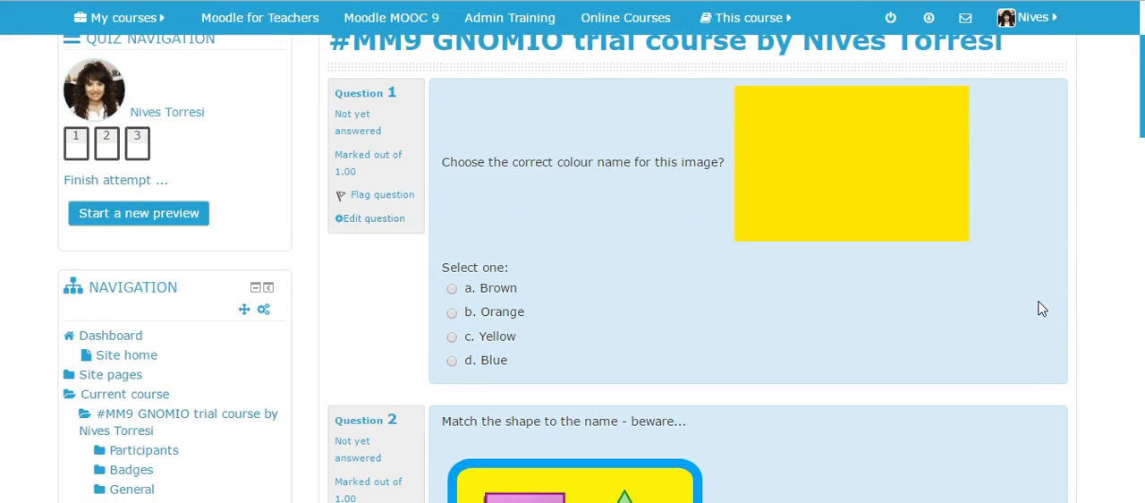
scroll(1040, 308, down, 6)
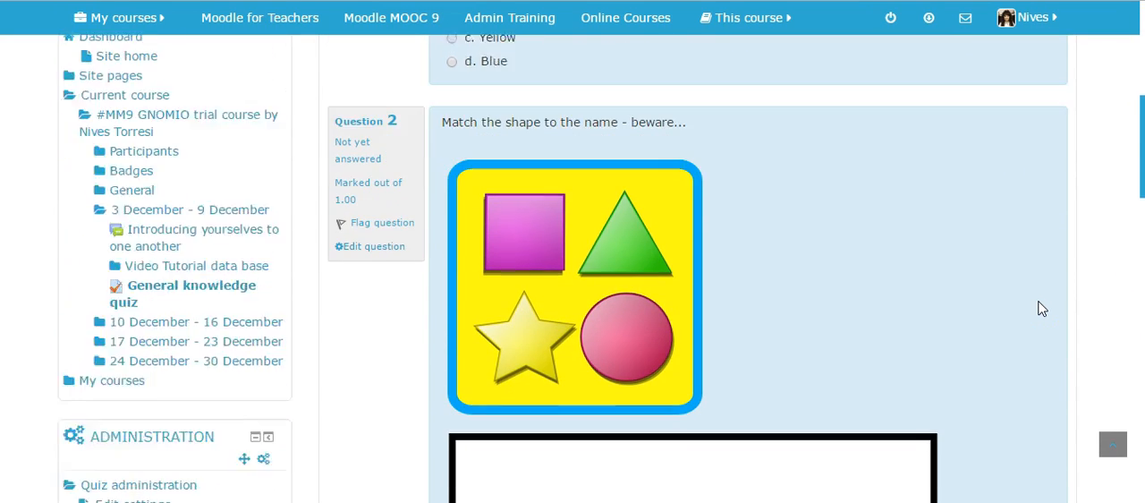
scroll(1042, 308, down, 13)
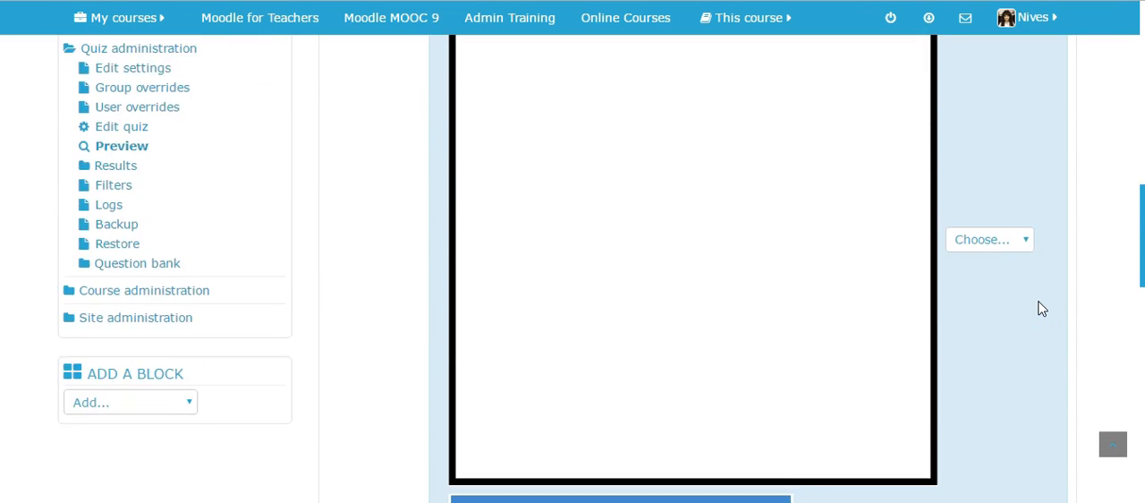
scroll(1043, 308, down, 8)
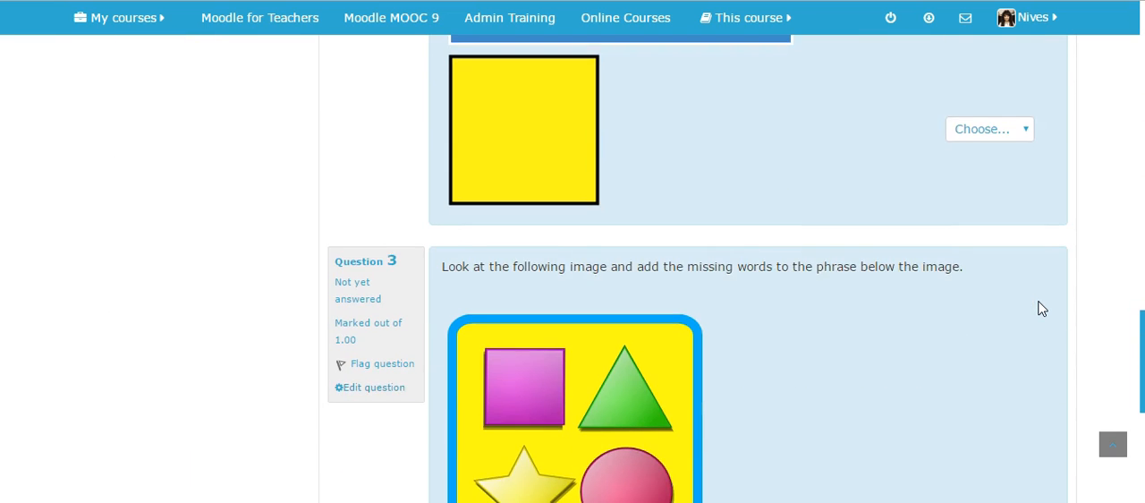
scroll(1042, 308, down, 2)
scroll(1042, 308, up, 16)
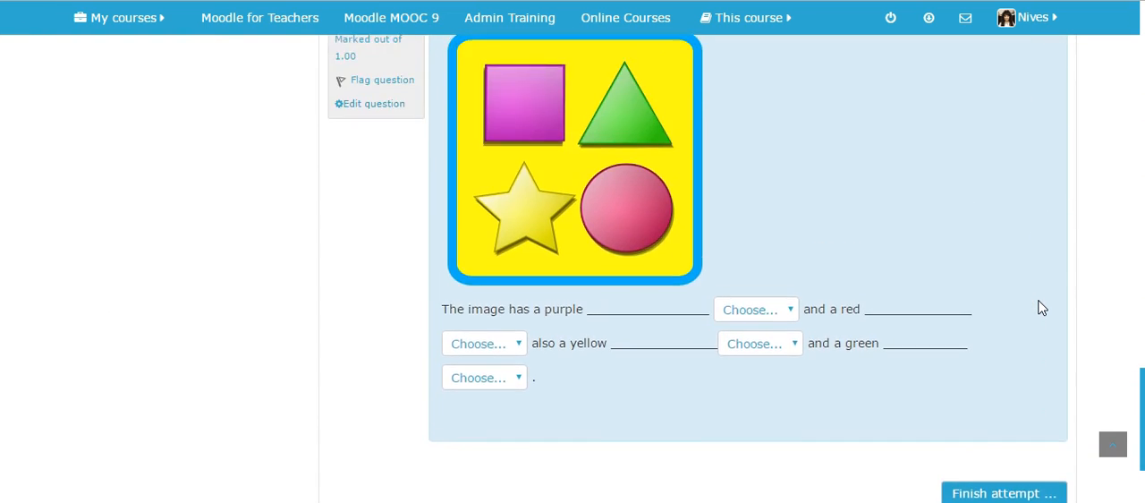
scroll(1042, 308, up, 14)
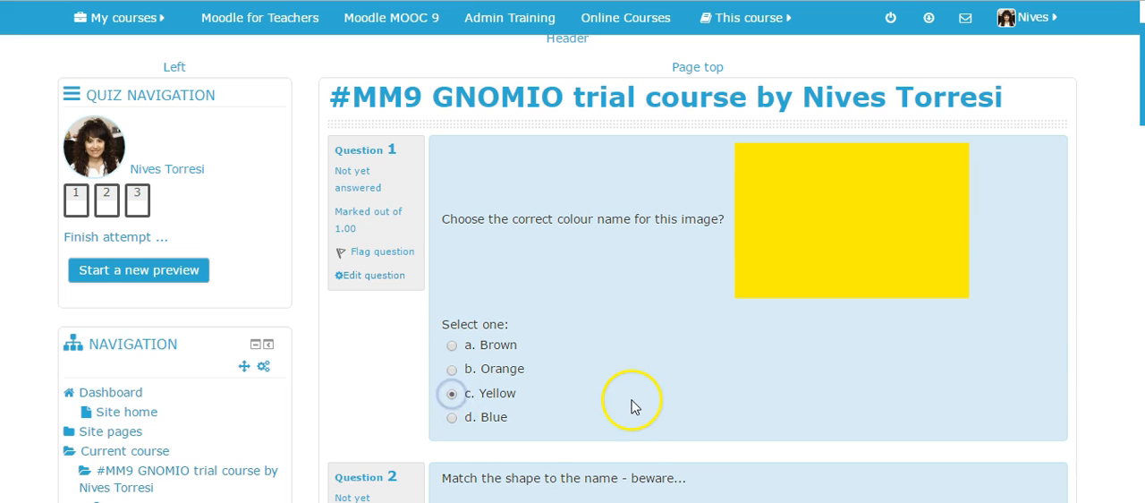
Match the yellow shape in Question 2 with Square.
scroll(644, 398, down, 4)
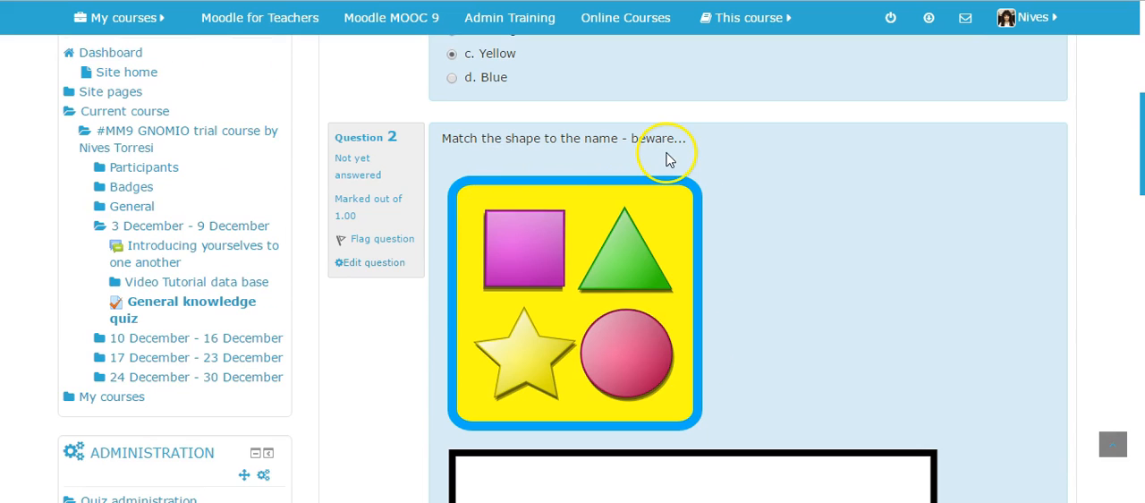
scroll(805, 198, down, 3)
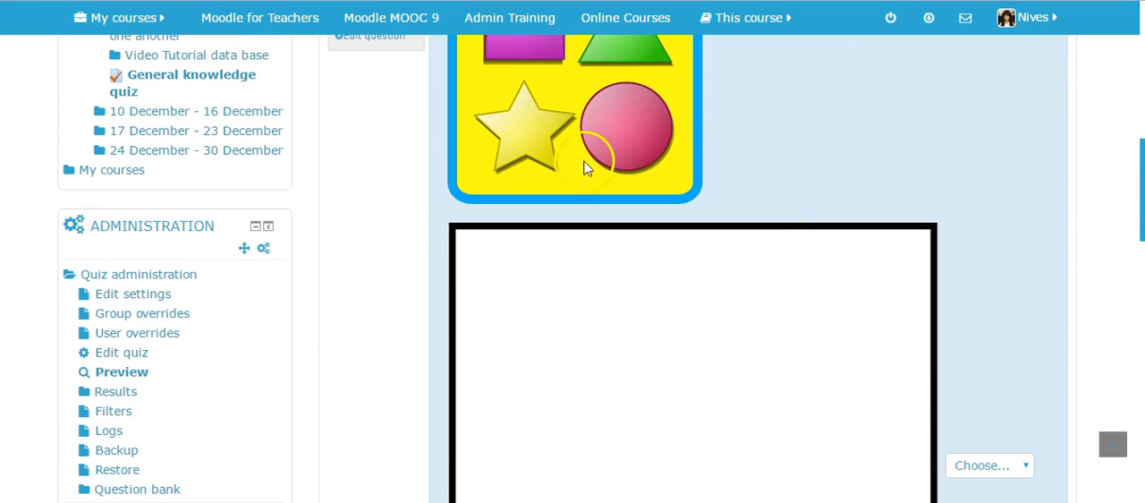
scroll(874, 161, down, 3)
click(1021, 240)
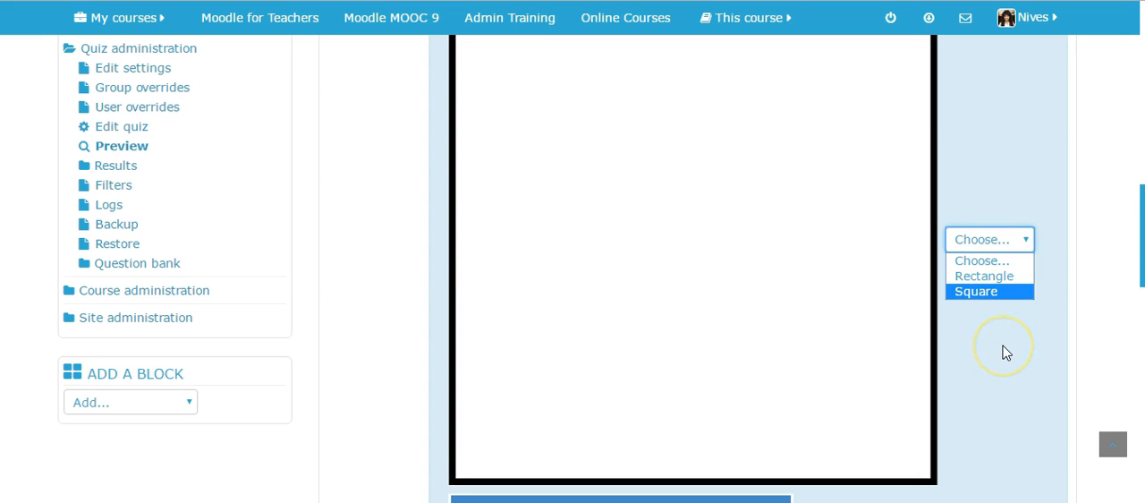
scroll(1003, 352, down, 3)
click(1025, 297)
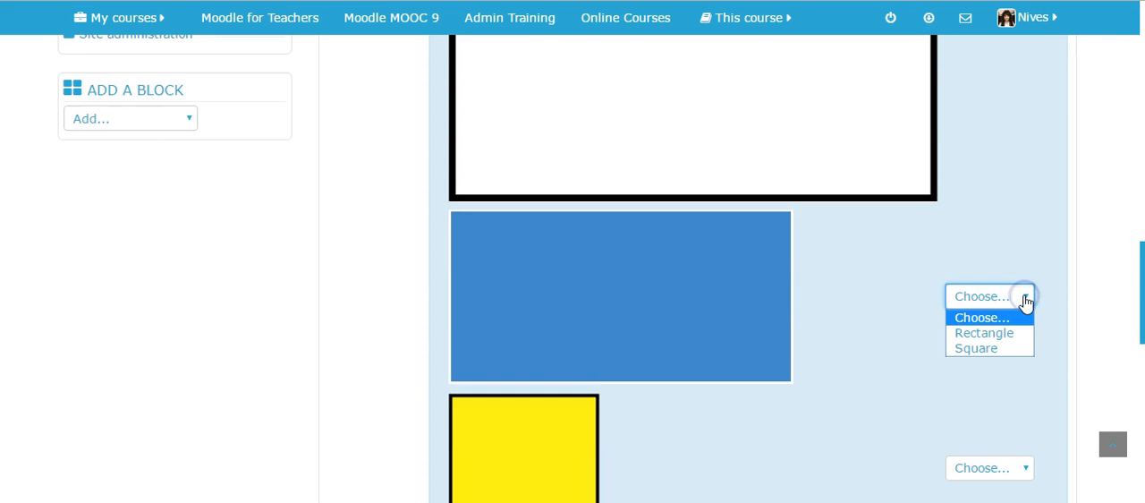
scroll(881, 315, down, 2)
click(1026, 240)
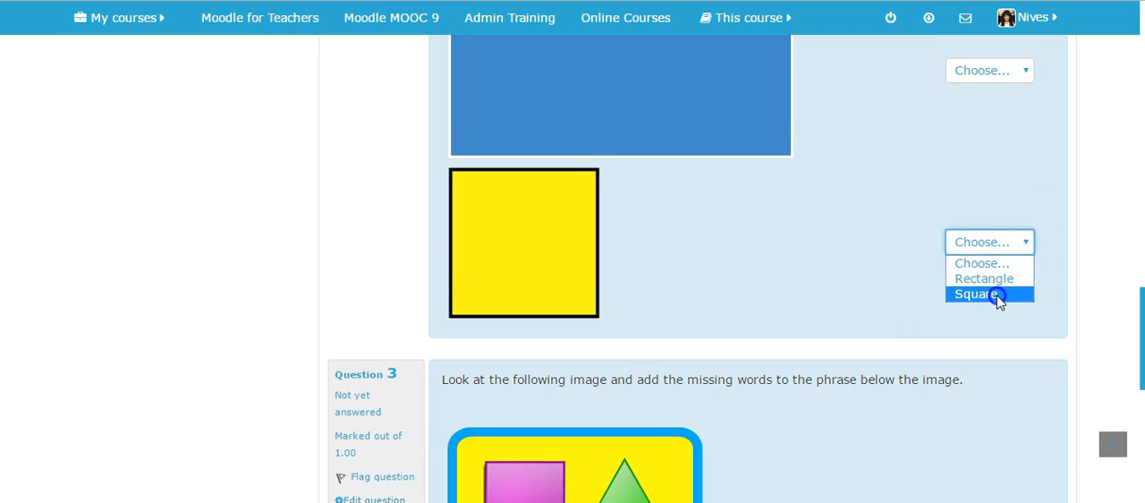
click(996, 295)
Match the blue shape in Question 2 with Rectangle and the large white shape with Square.
scroll(1028, 165, up, 3)
click(1029, 301)
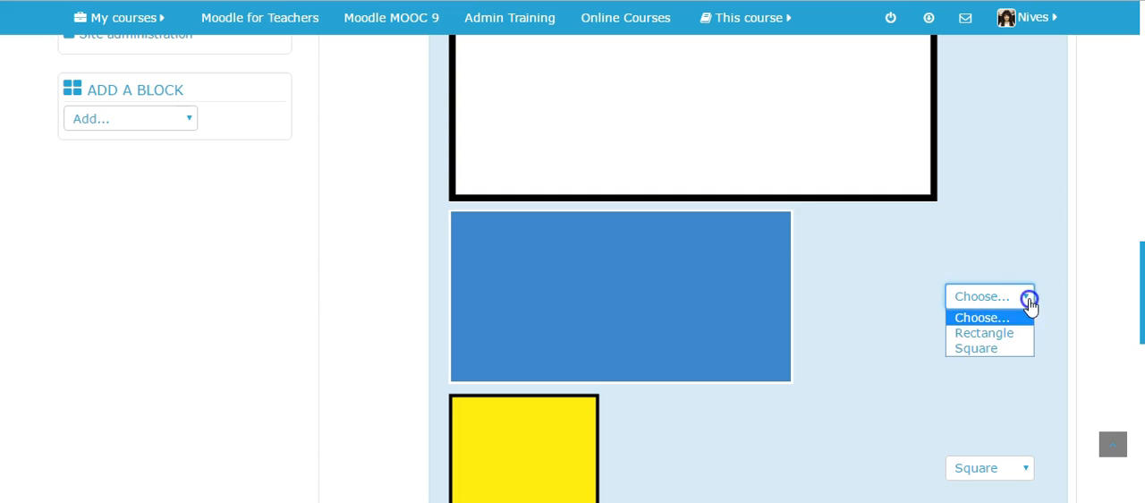
click(984, 333)
scroll(1033, 245, up, 3)
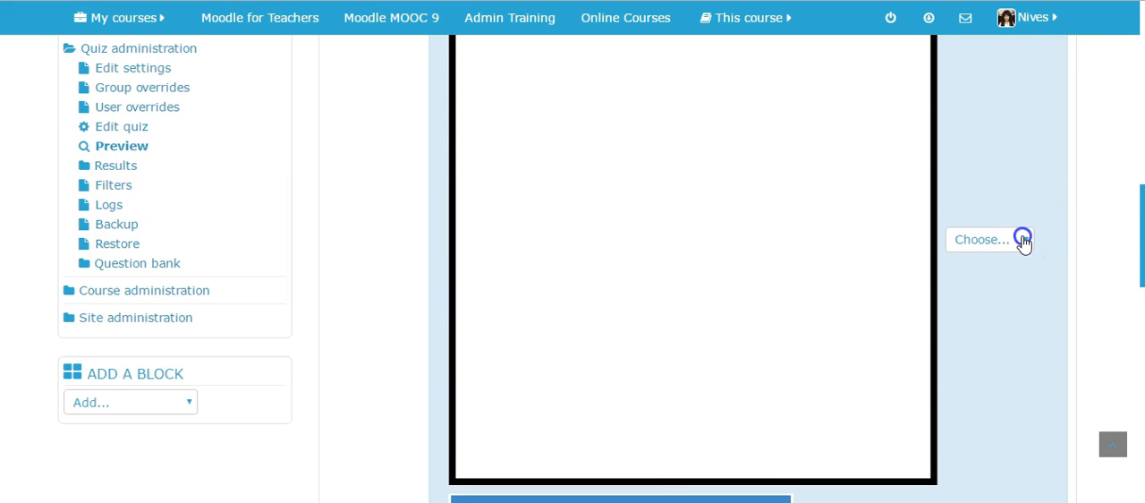
click(1023, 240)
click(981, 290)
Look over the missing-words phrase and image in Question 3 and go back to the course page.
scroll(1016, 322, down, 1)
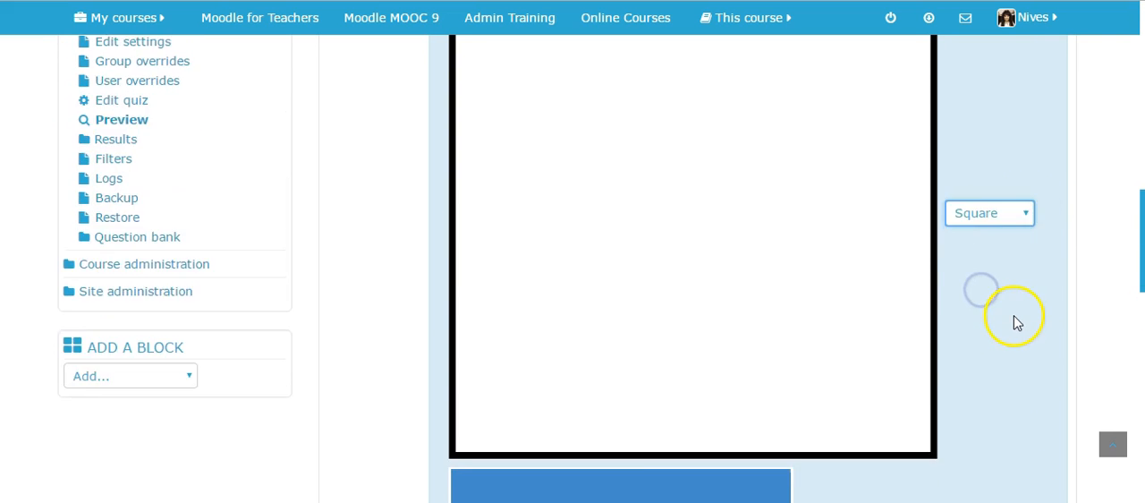
scroll(1018, 323, down, 5)
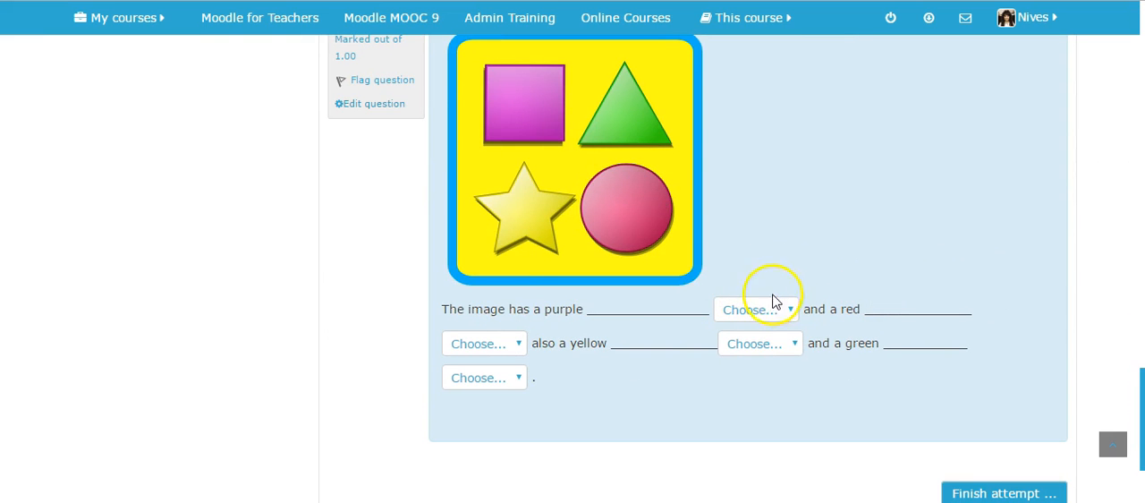
scroll(875, 295, up, 1)
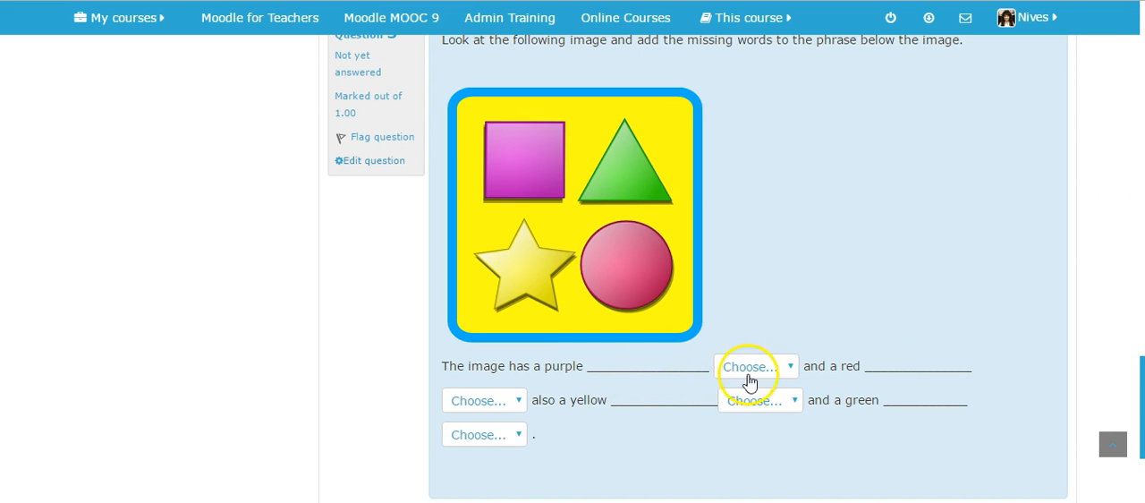
scroll(963, 368, down, 4)
click(690, 357)
click(662, 62)
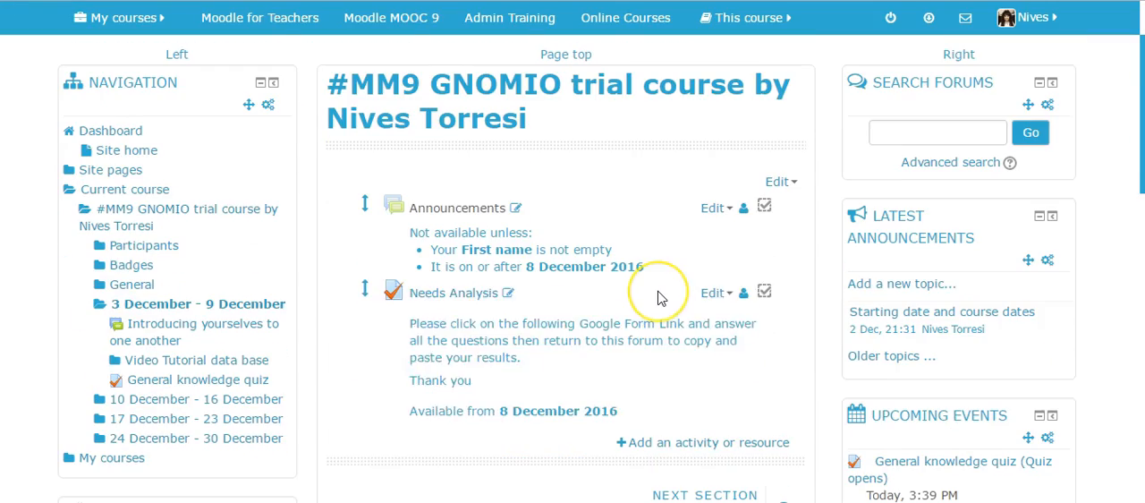
Open the settings of the Video Tutorial data base activity in the 3 December - 9 December section.
scroll(658, 296, down, 7)
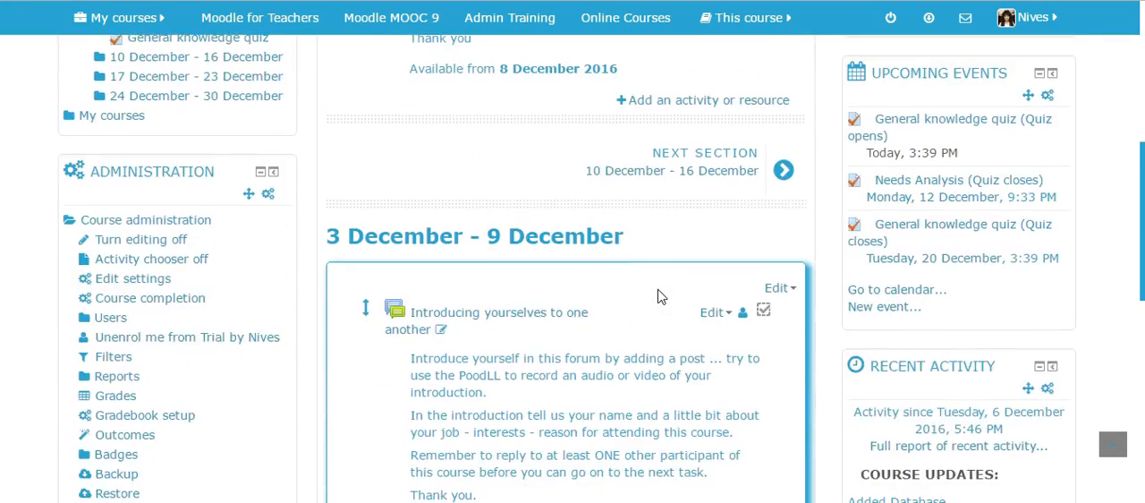
scroll(658, 296, down, 3)
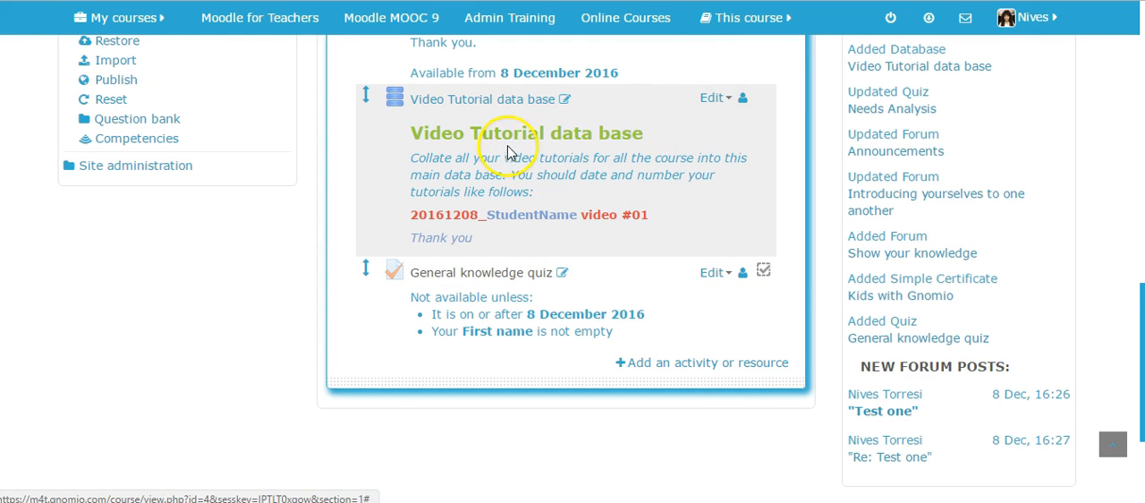
click(730, 99)
click(709, 119)
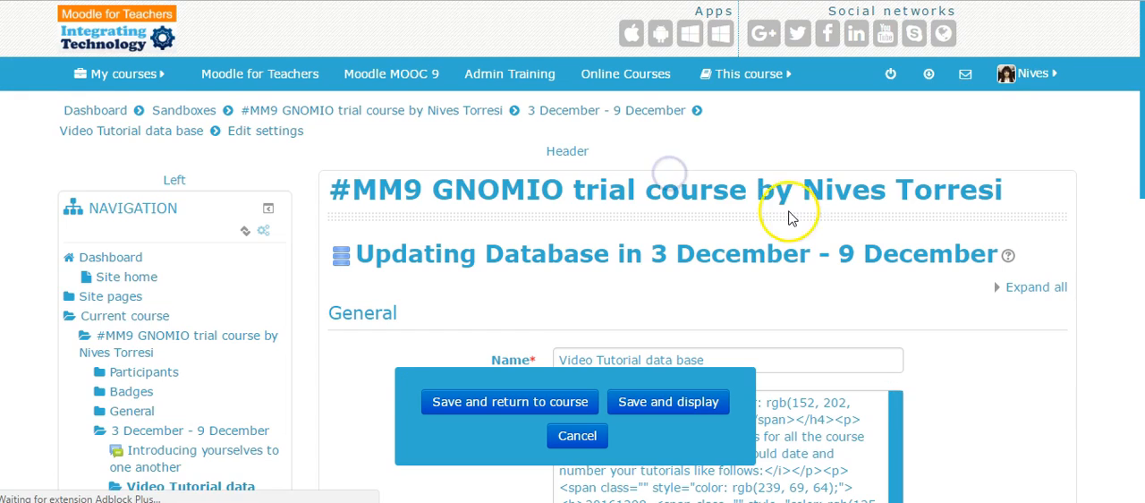
Set the database's completion tracking to "Students can manually mark the activity as completed" and save and display it.
scroll(790, 215, down, 3)
scroll(791, 220, down, 2)
scroll(832, 236, down, 2)
scroll(865, 237, down, 5)
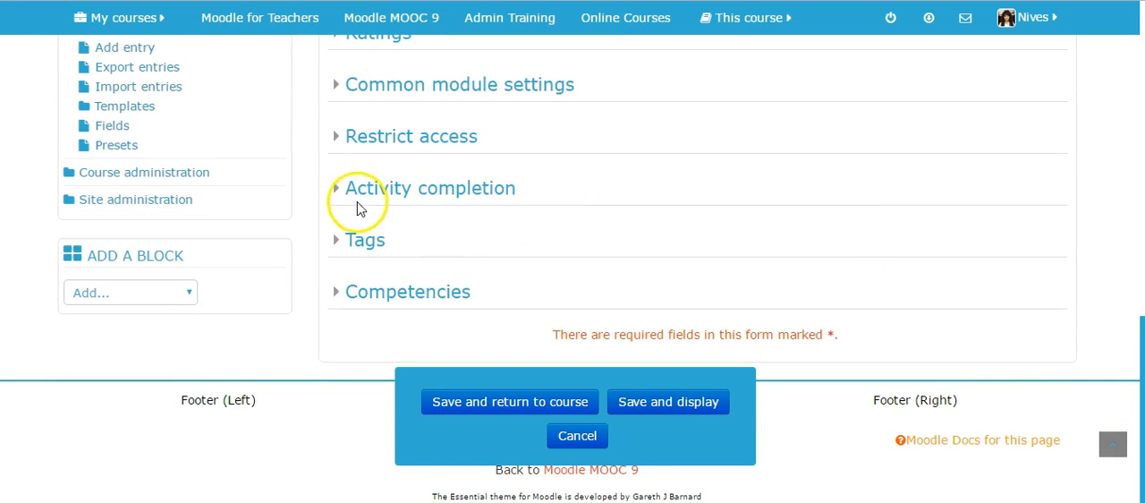
click(337, 193)
scroll(922, 259, down, 2)
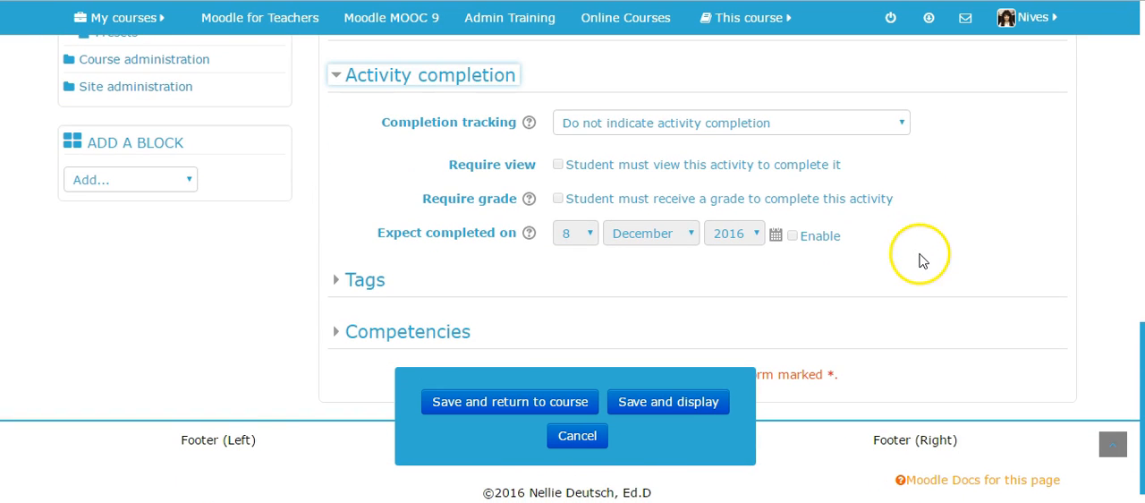
click(903, 125)
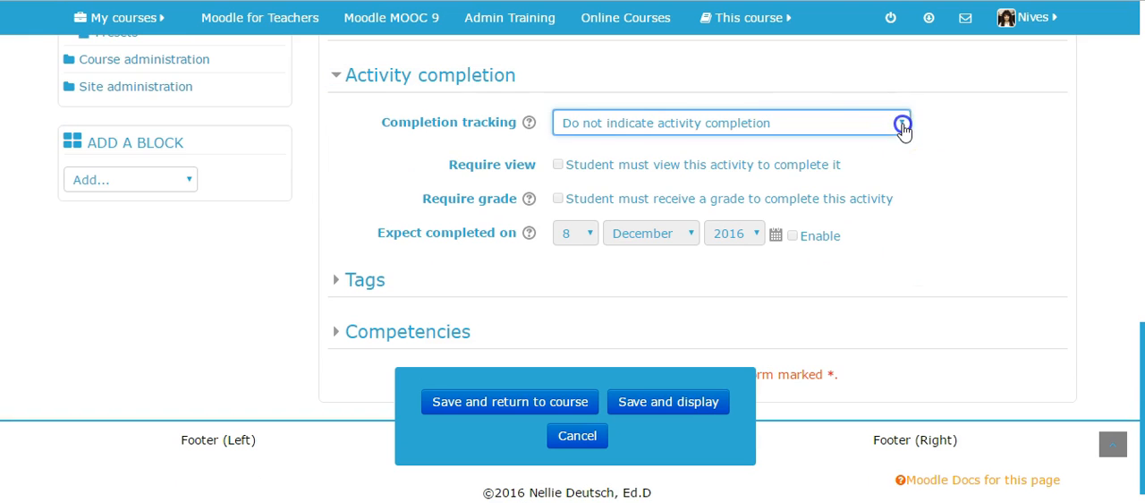
click(843, 159)
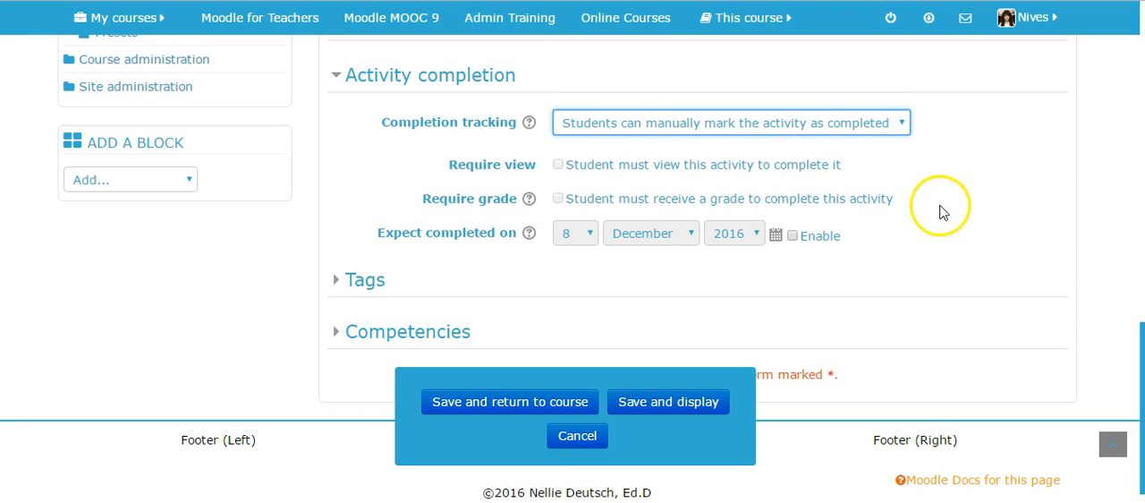
scroll(966, 278, down, 1)
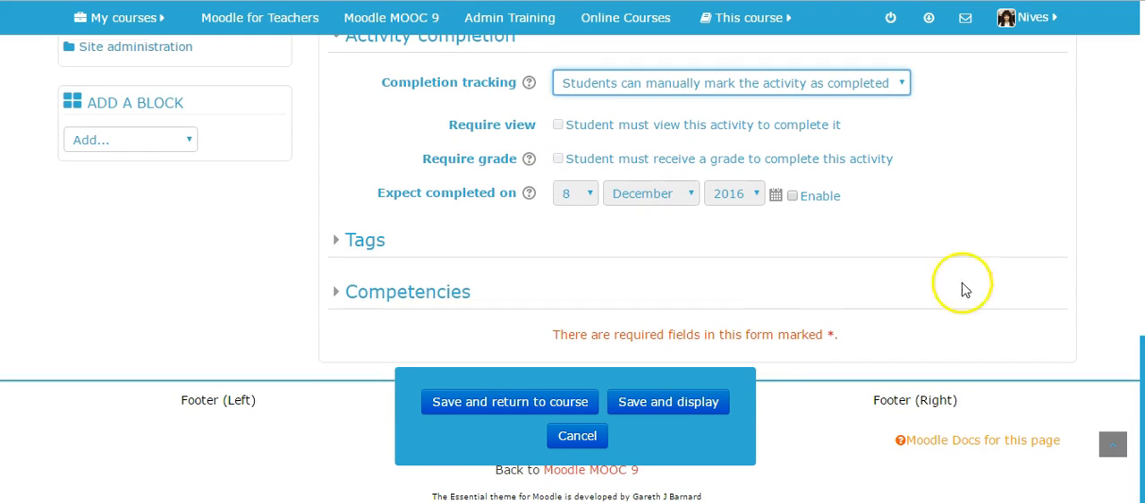
click(675, 402)
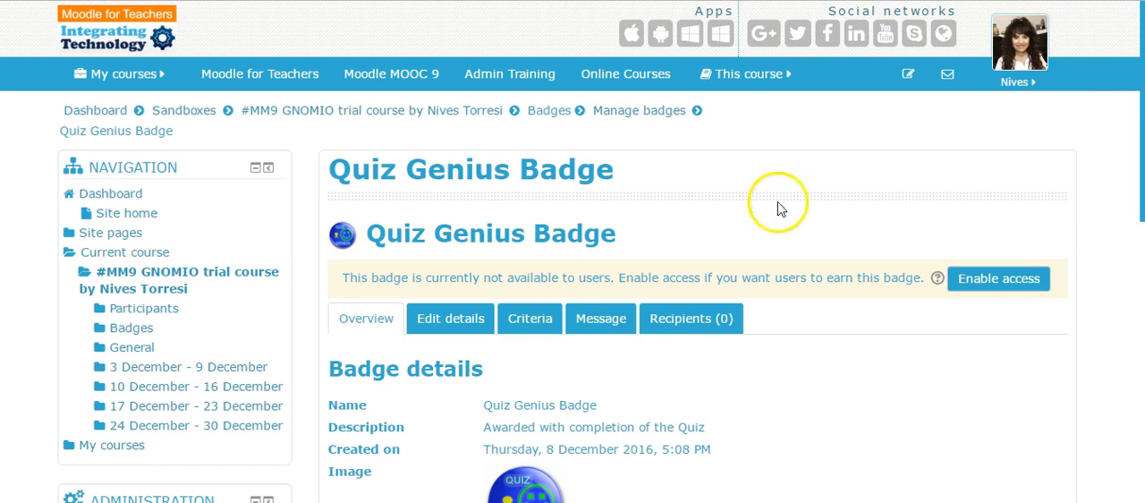
Return to the course page and check the completion marks beside the 3 December - 9 December activities.
click(259, 273)
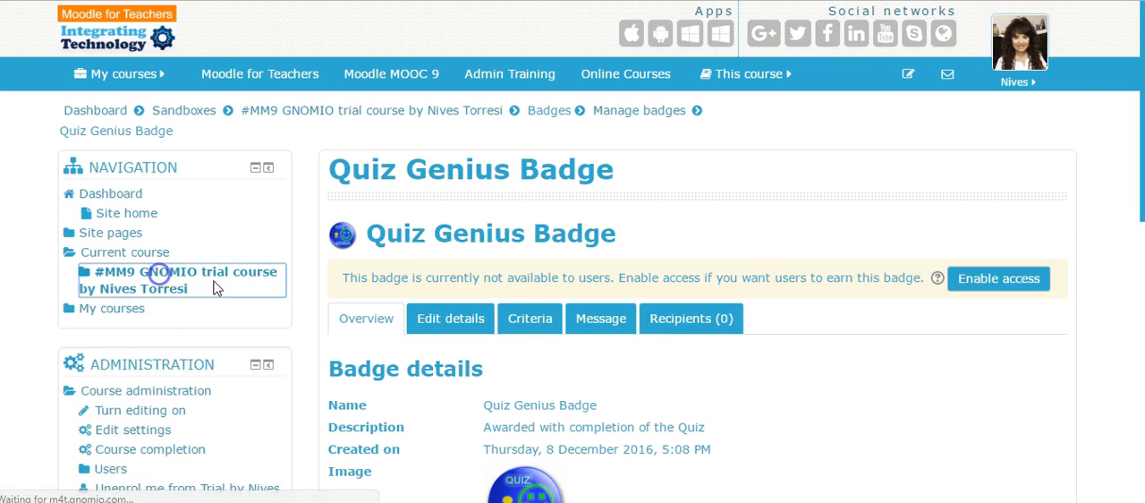
scroll(808, 136, down, 7)
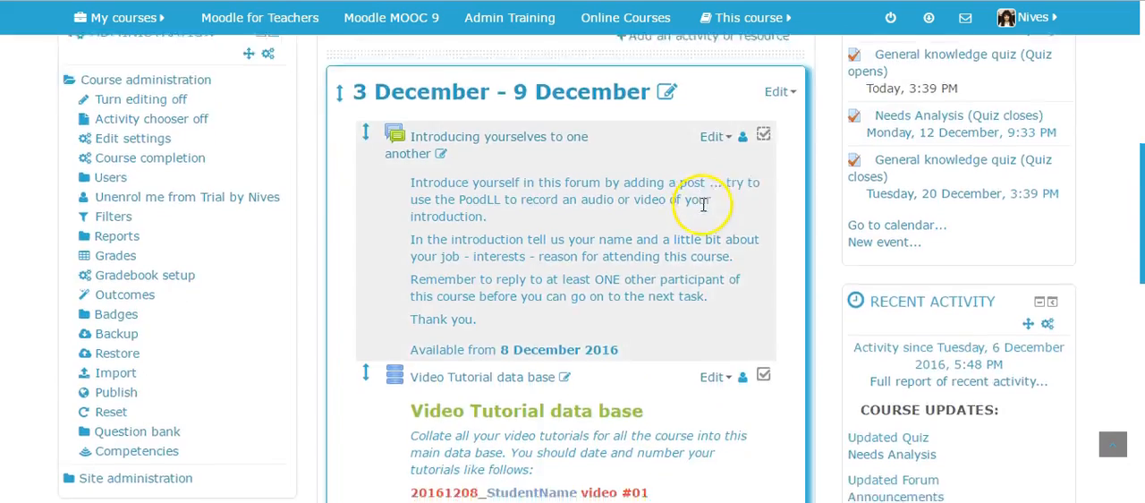
scroll(788, 318, down, 5)
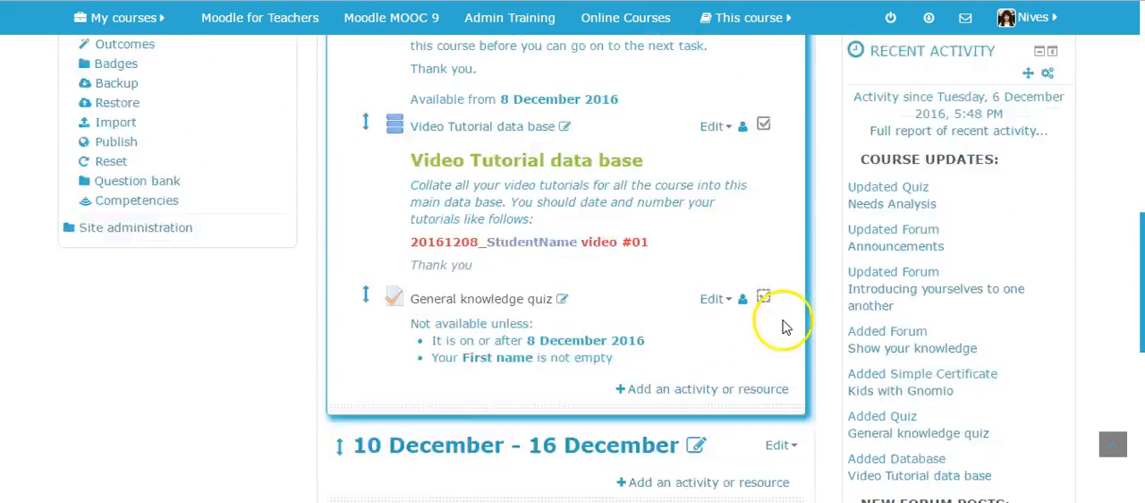
scroll(780, 322, up, 7)
scroll(230, 338, down, 1)
scroll(231, 338, up, 1)
scroll(230, 336, down, 2)
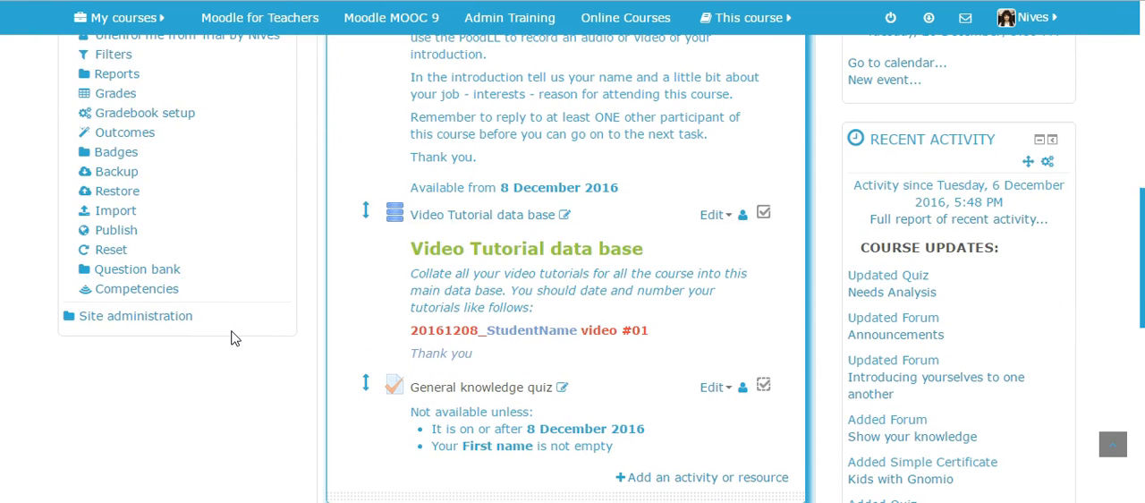
Open the Quiz Genius Badge for editing from the course's badge management.
click(94, 152)
click(143, 171)
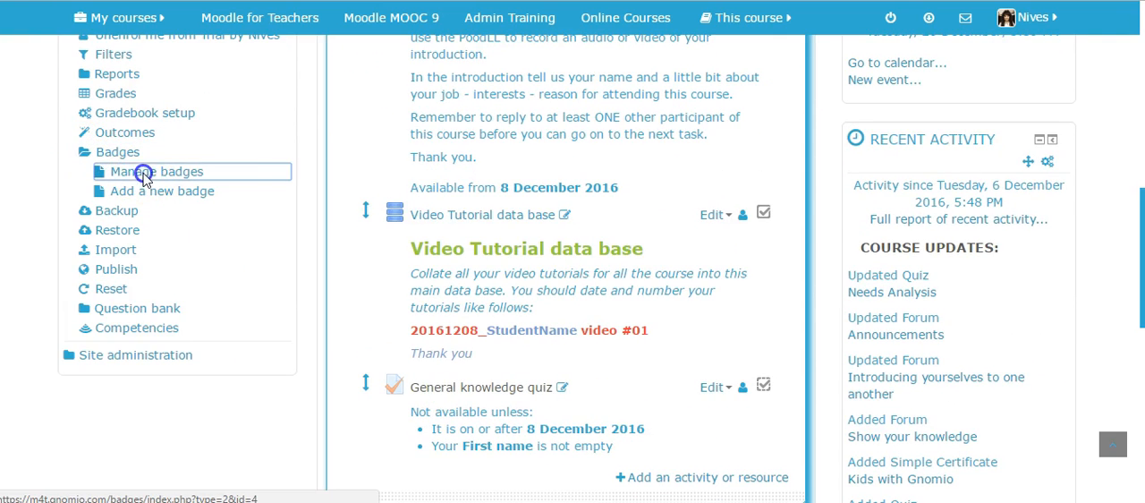
scroll(439, 247, down, 3)
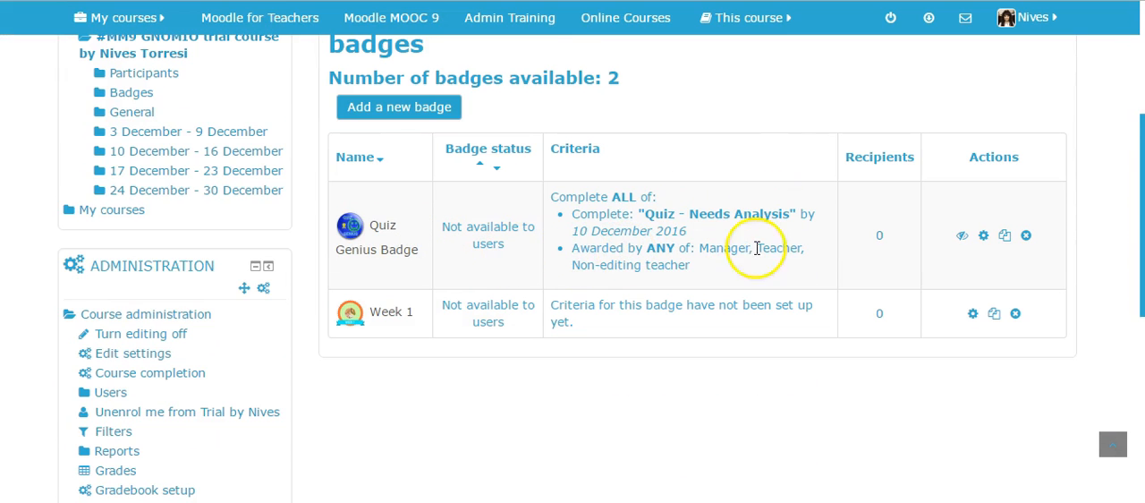
click(984, 235)
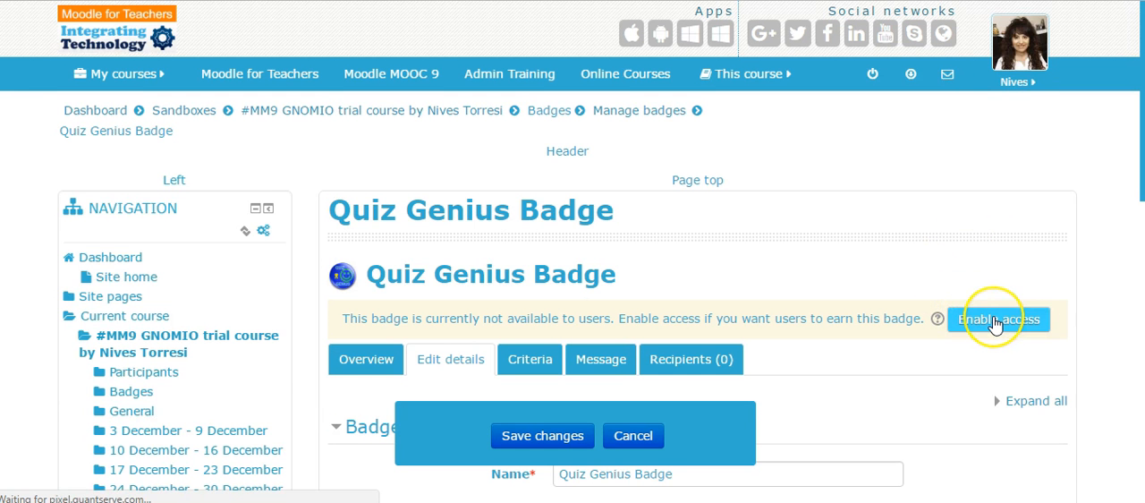
Enable access to the Quiz Genius Badge and look over its details.
click(993, 319)
scroll(901, 258, down, 2)
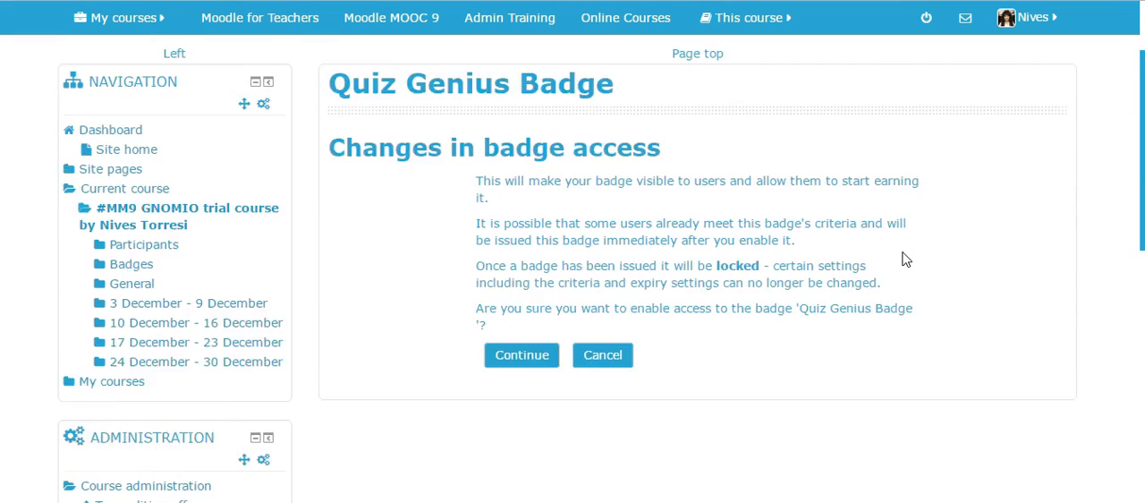
click(522, 311)
scroll(760, 319, down, 4)
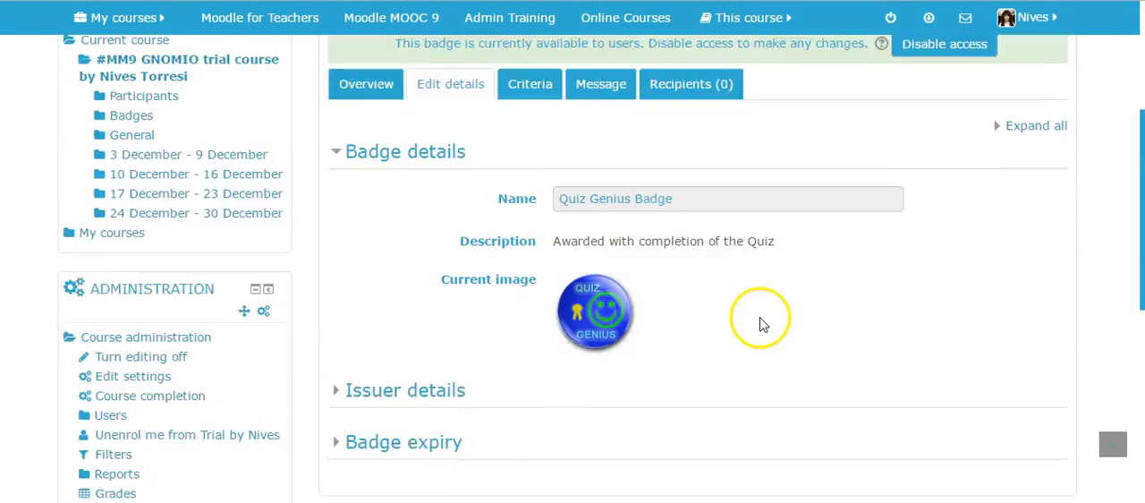
scroll(760, 324, up, 3)
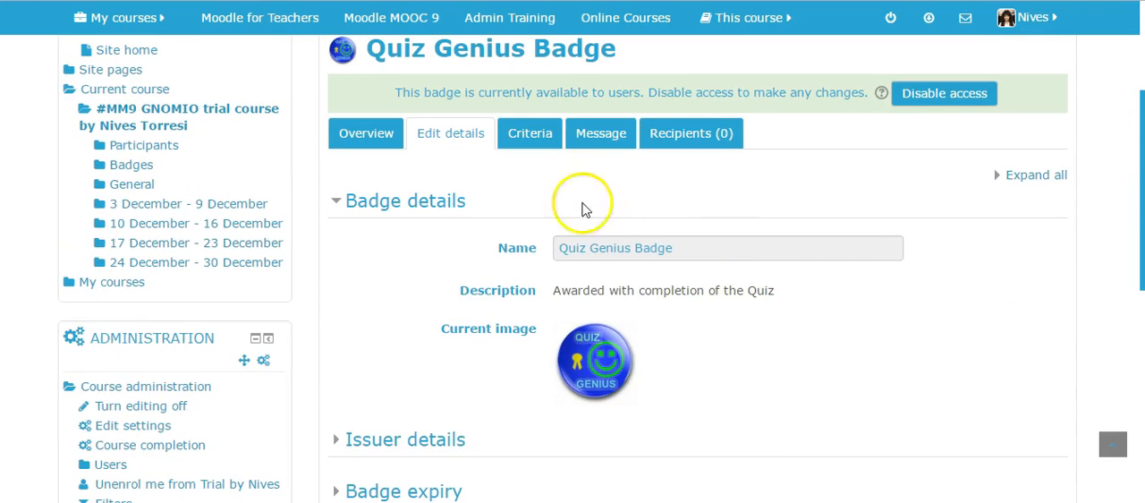
Examine the Quiz Genius Badge's award criteria and disable access to the badge.
click(535, 132)
scroll(850, 323, down, 4)
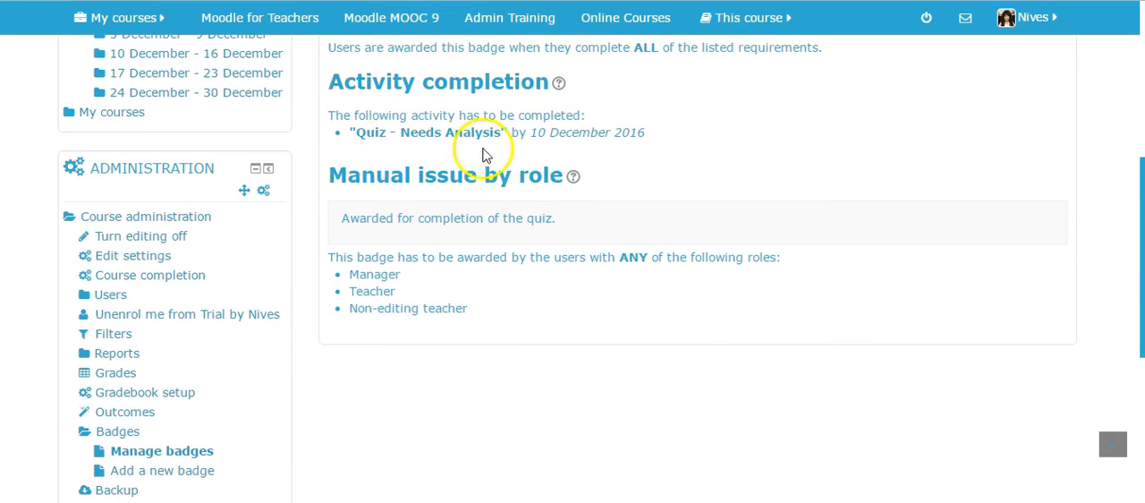
scroll(486, 153, up, 5)
scroll(730, 315, down, 3)
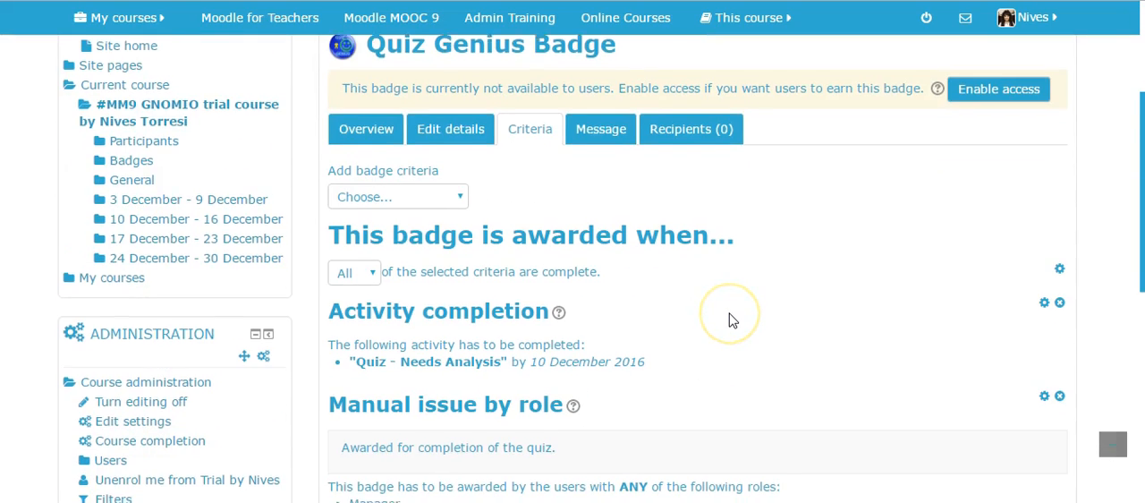
Delete the Activity completion criterion for the Needs Analysis quiz from the badge.
scroll(731, 319, down, 2)
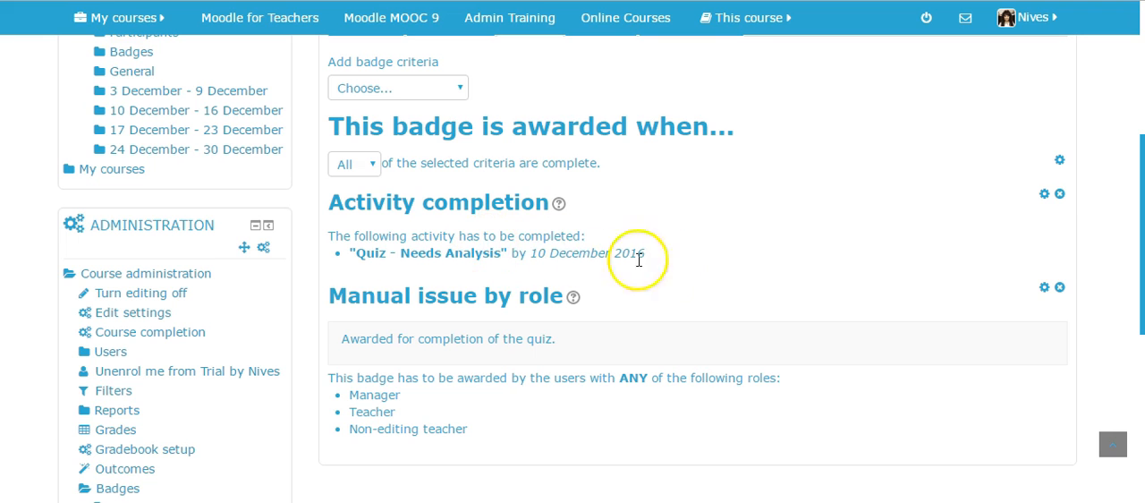
click(1060, 195)
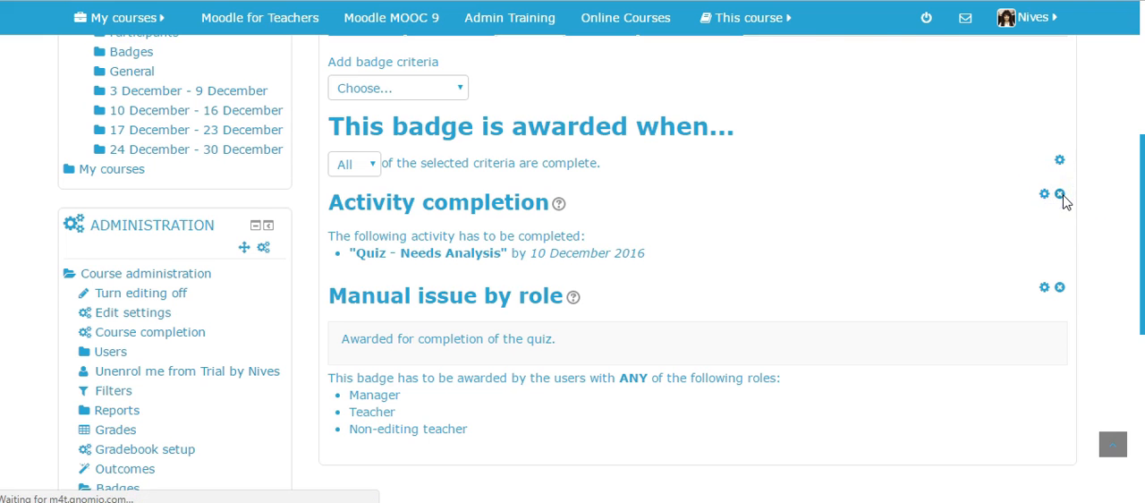
click(508, 269)
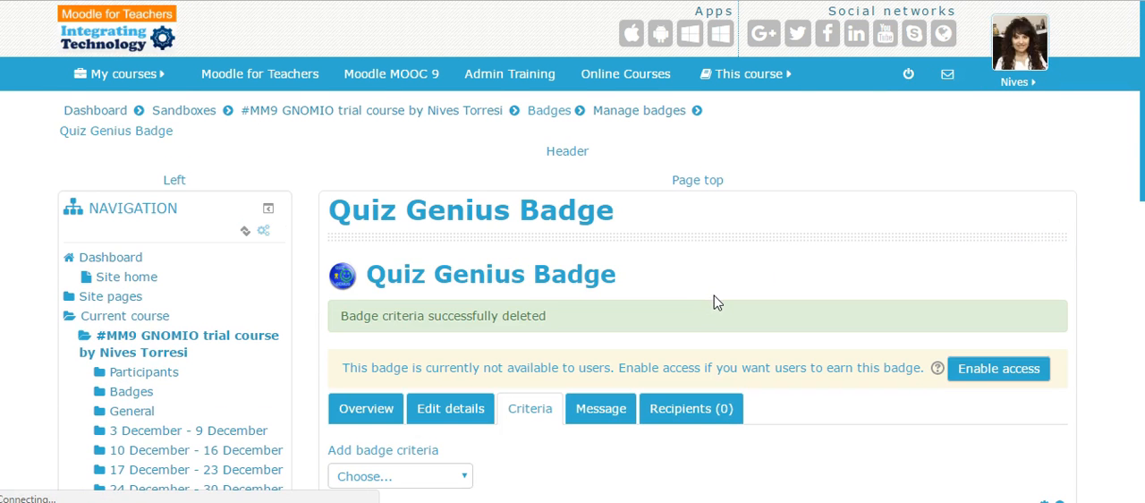
Add a new Activity completion criterion to the Quiz Genius Badge.
scroll(716, 302, down, 4)
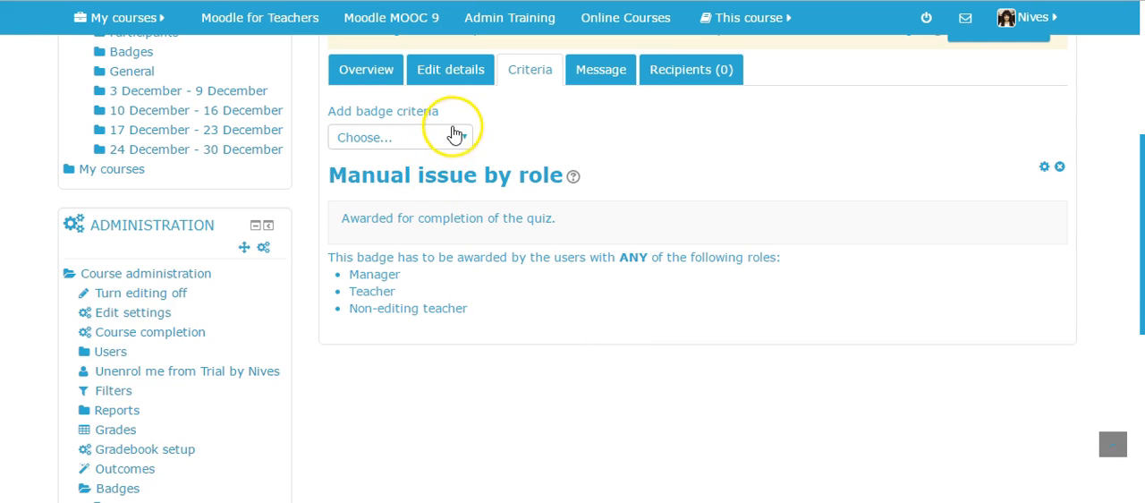
click(458, 136)
click(405, 185)
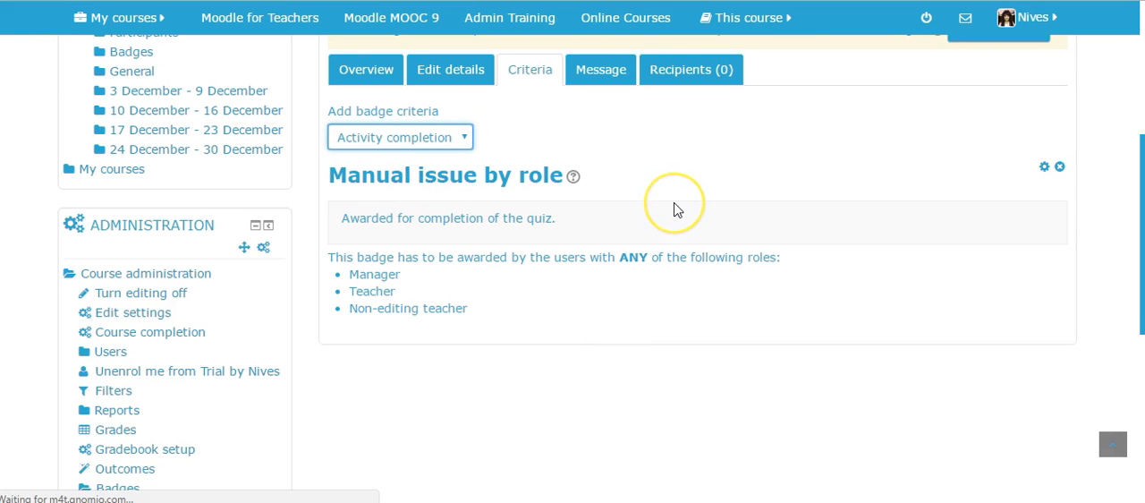
Choose "Quiz - General knowledge quiz" as the activity required by the new criterion.
scroll(800, 237, down, 2)
scroll(801, 237, down, 2)
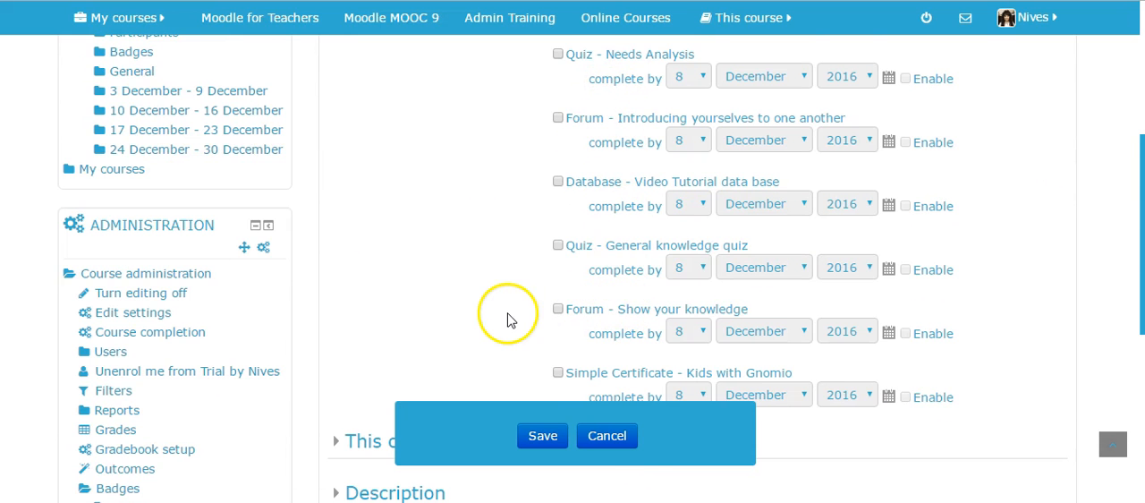
scroll(528, 322, up, 3)
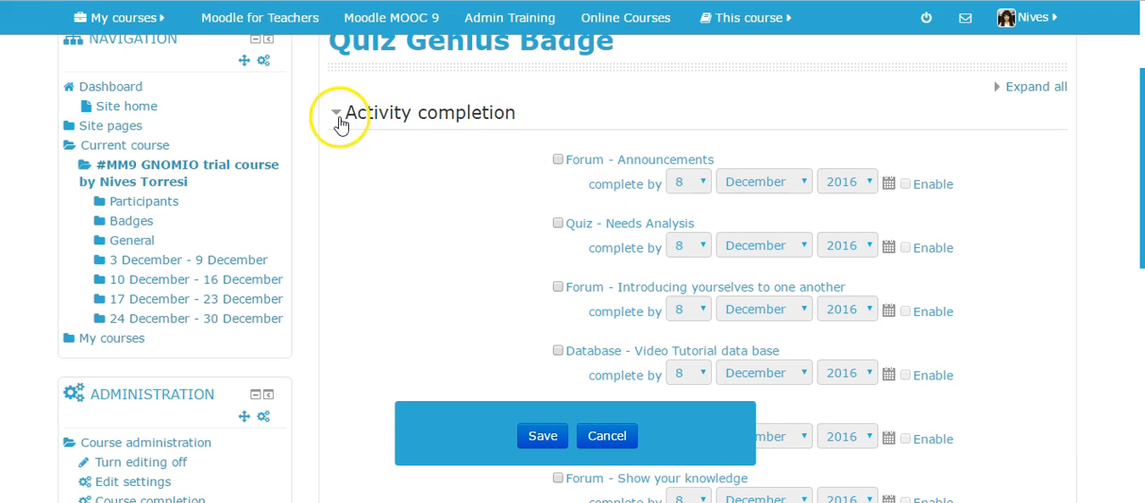
scroll(769, 169, down, 4)
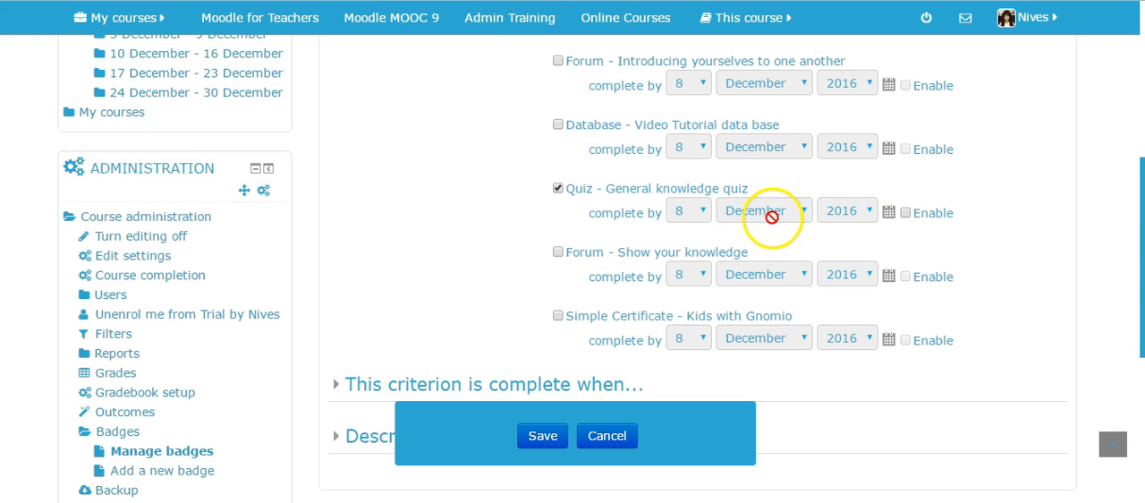
Set the criterion to be met when any of the selected activities is complete.
scroll(391, 230, down, 3)
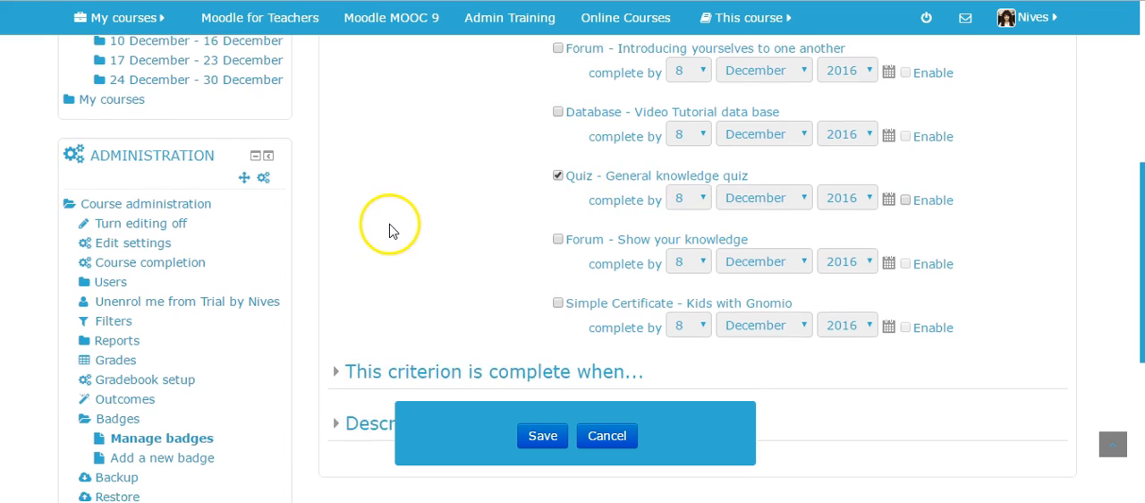
click(336, 220)
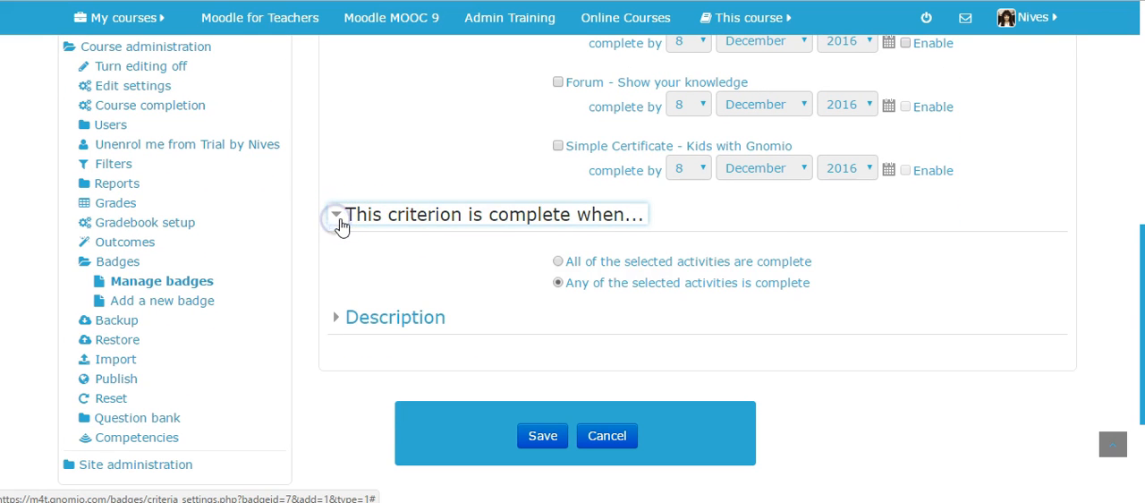
click(554, 287)
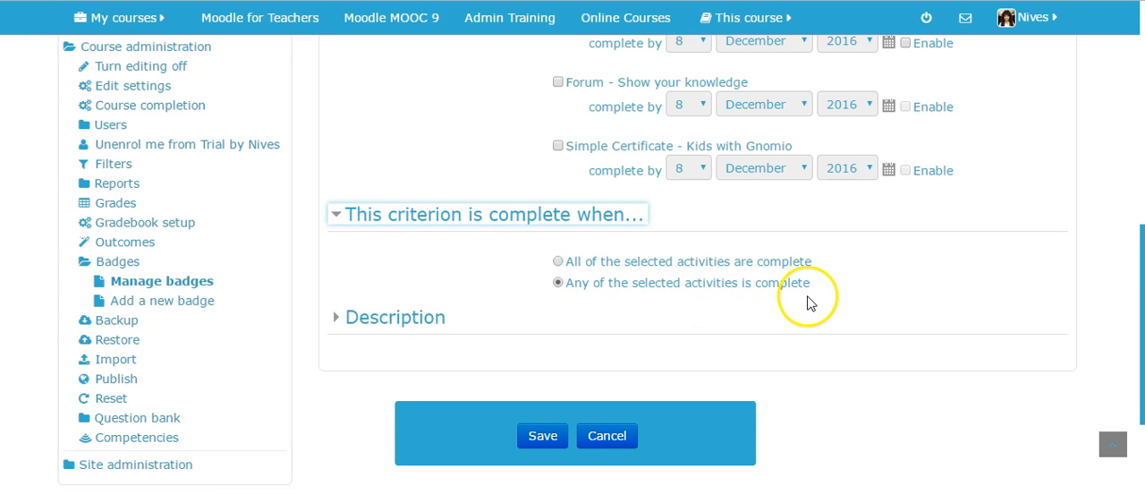
Save the Activity completion criterion for the General knowledge quiz without adding a description.
scroll(501, 317, up, 3)
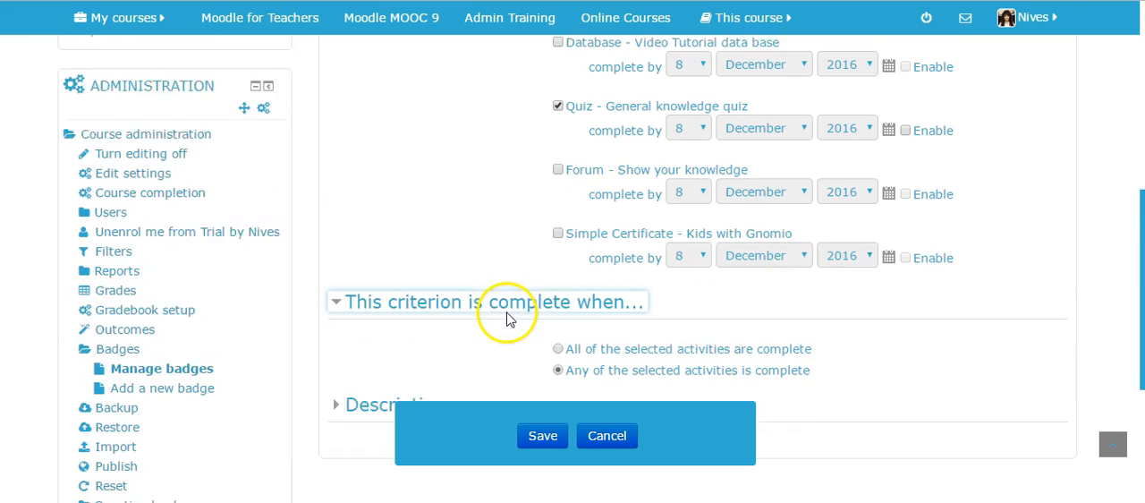
scroll(424, 171, up, 5)
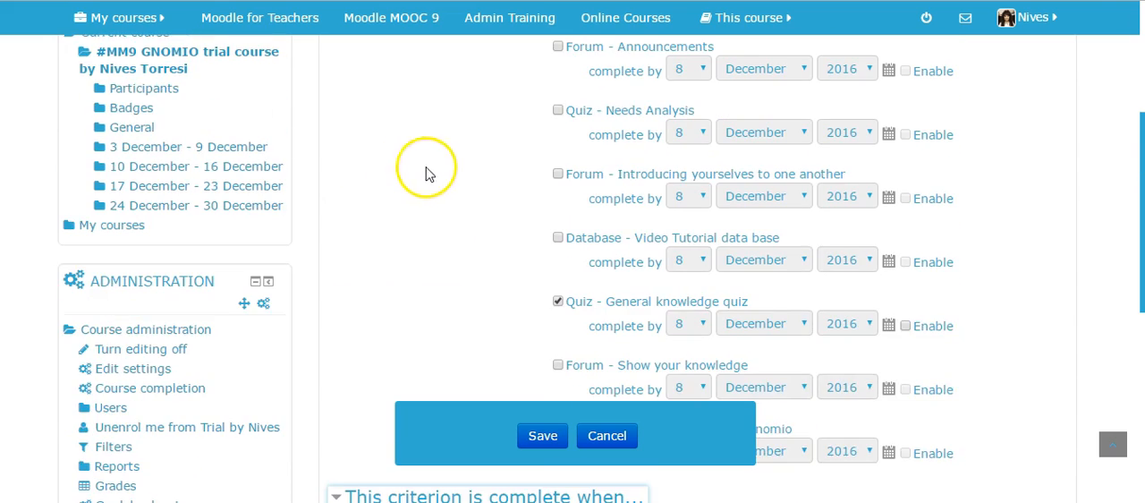
scroll(461, 197, down, 5)
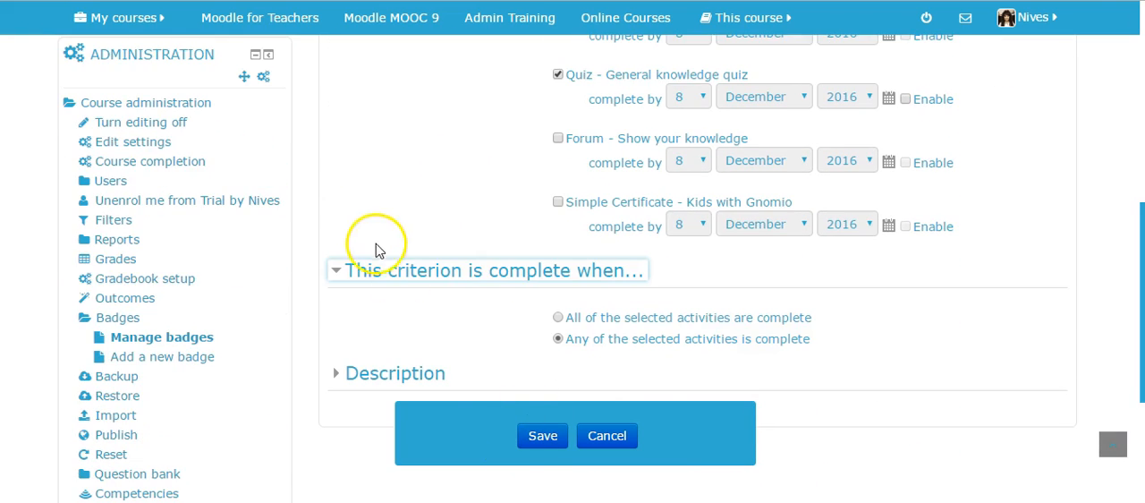
scroll(453, 248, down, 3)
click(336, 208)
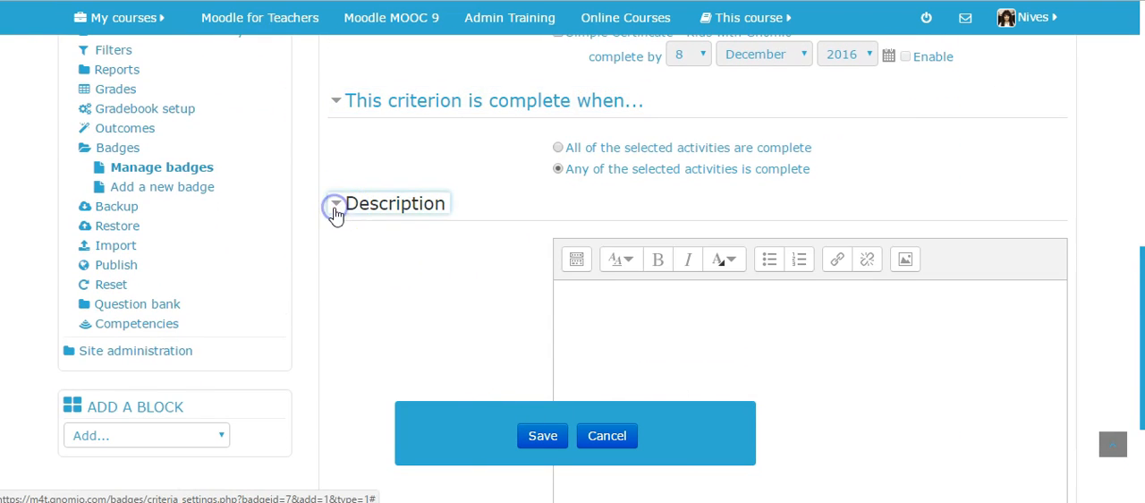
click(335, 212)
click(540, 436)
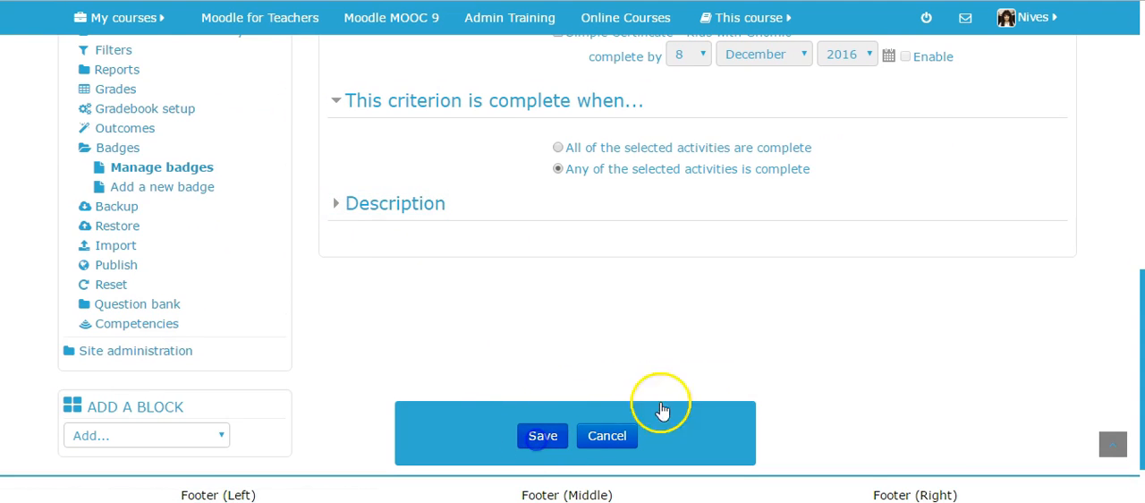
scroll(937, 291, down, 2)
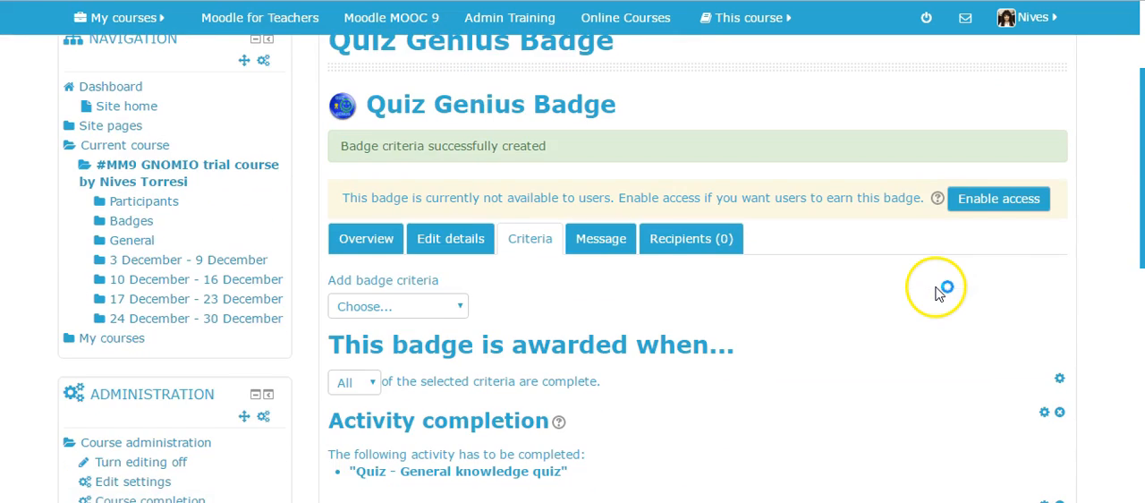
scroll(936, 292, down, 1)
scroll(897, 297, up, 1)
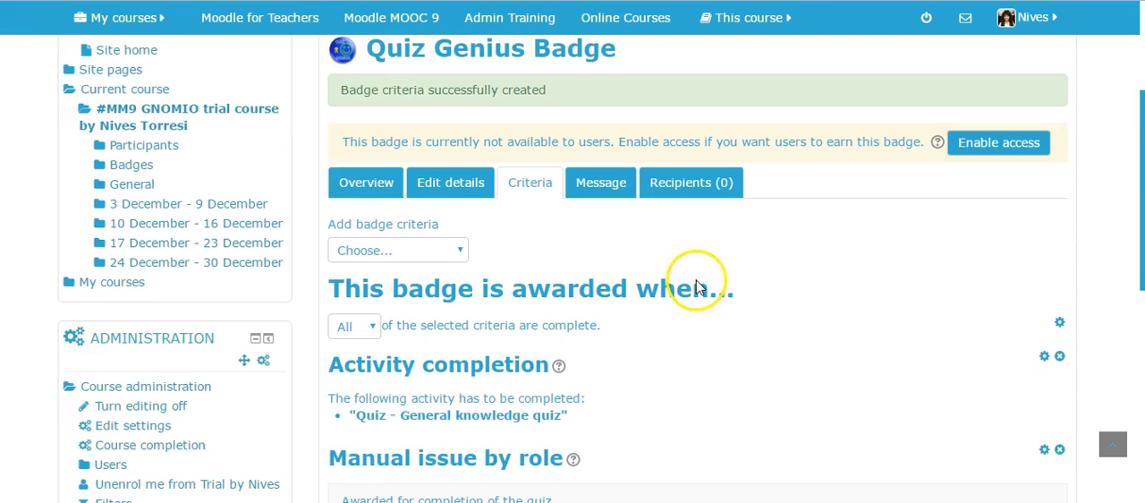
Enable user access to the Quiz Genius Badge from its overview and confirm the change in badge access.
click(363, 185)
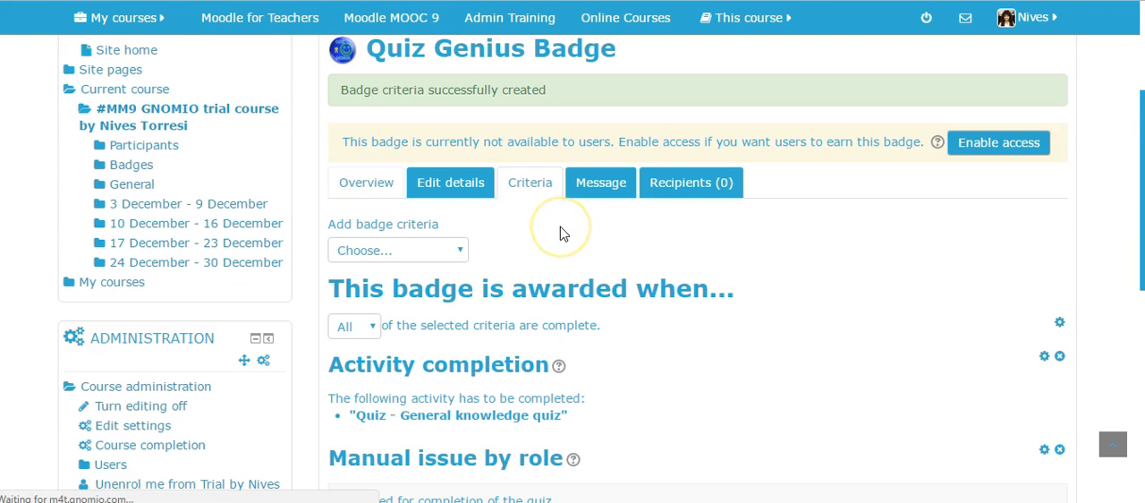
scroll(725, 268, down, 2)
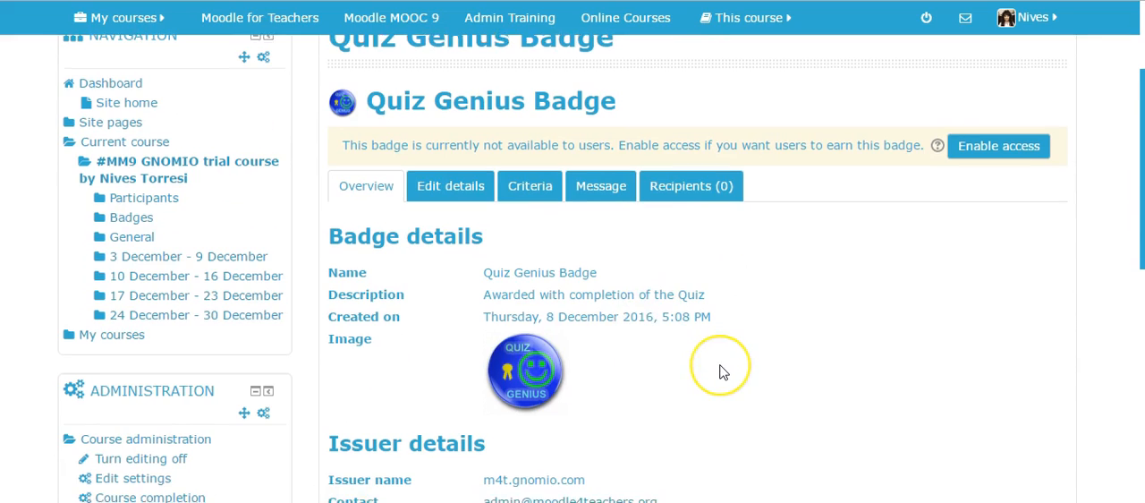
scroll(718, 371, down, 6)
scroll(718, 370, up, 5)
scroll(724, 371, up, 2)
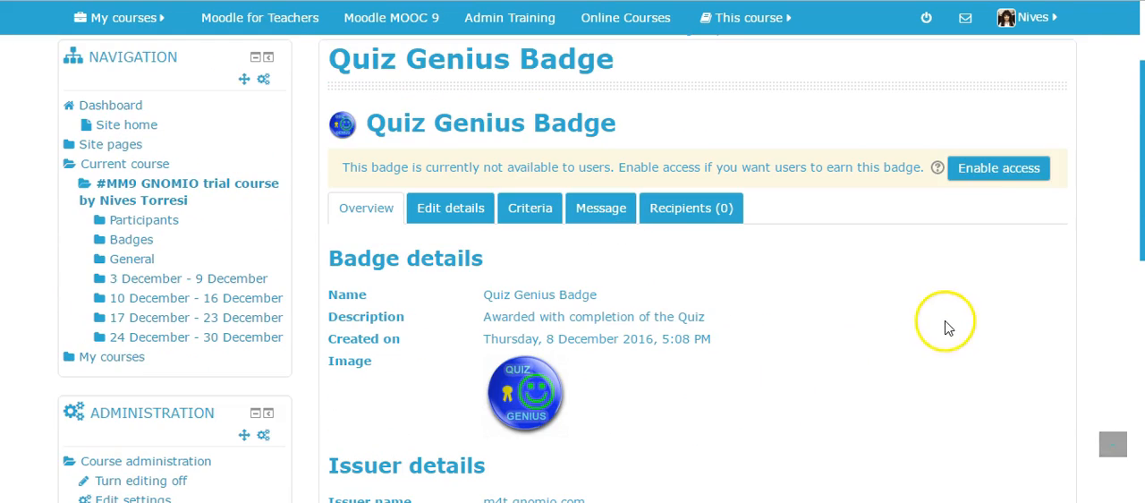
click(973, 173)
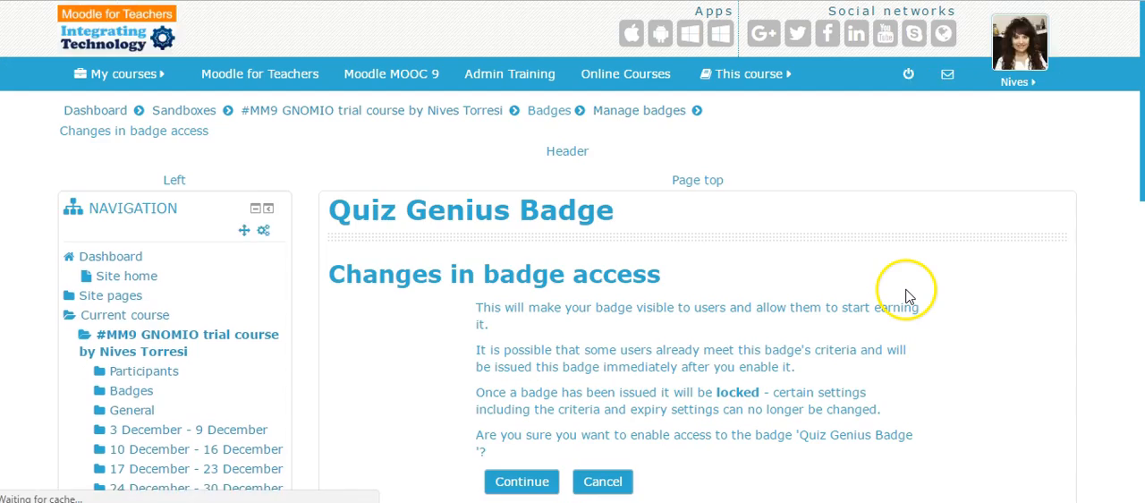
scroll(713, 327, down, 3)
click(546, 310)
scroll(935, 345, down, 2)
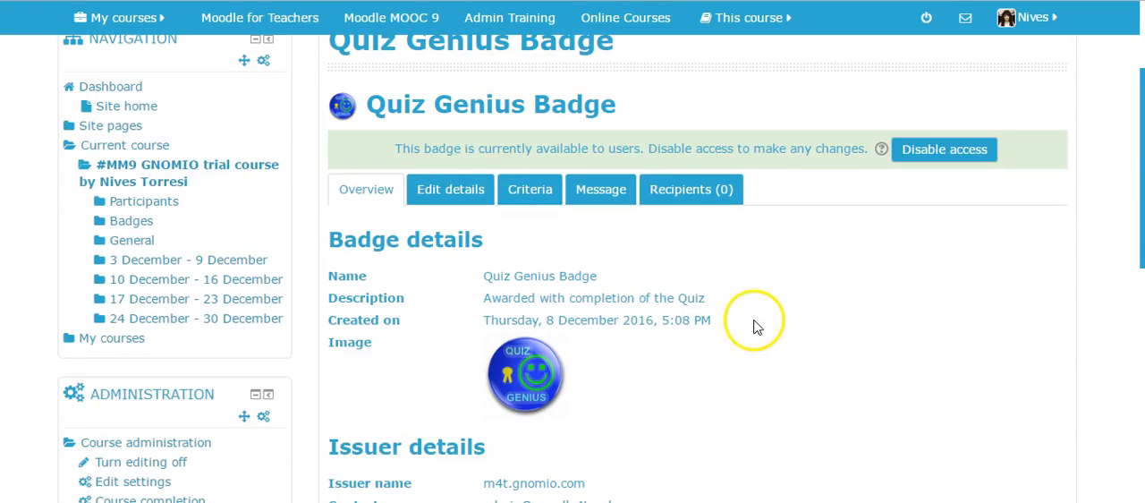
scroll(816, 290, down, 5)
scroll(818, 289, up, 5)
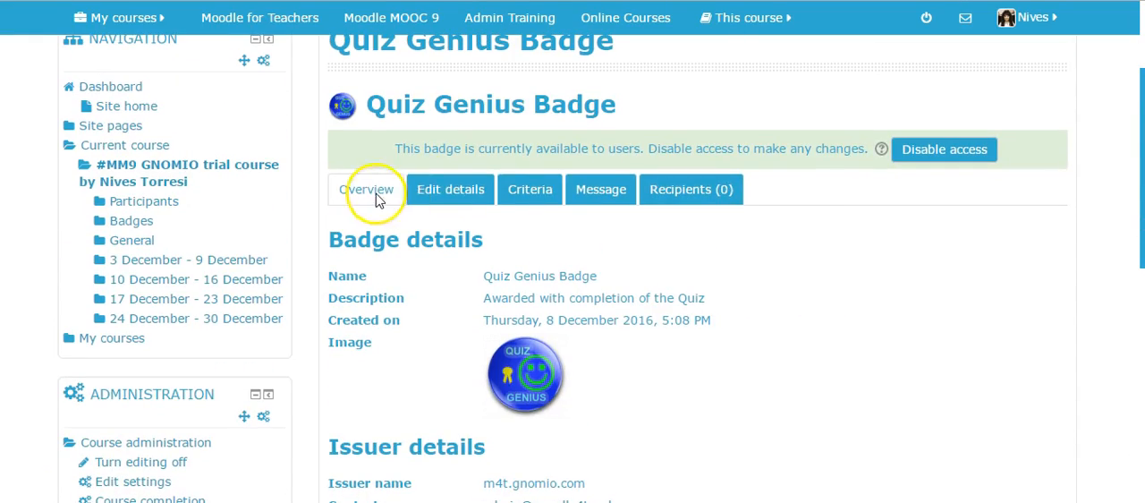
Open the criteria settings of the Week 1 badge from the course's badge management list.
scroll(954, 299, down, 5)
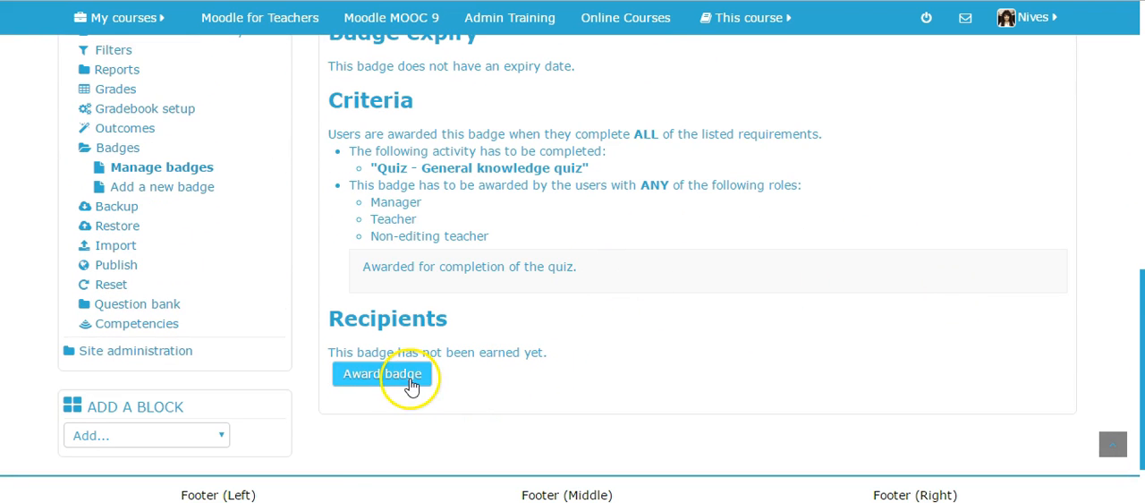
click(156, 177)
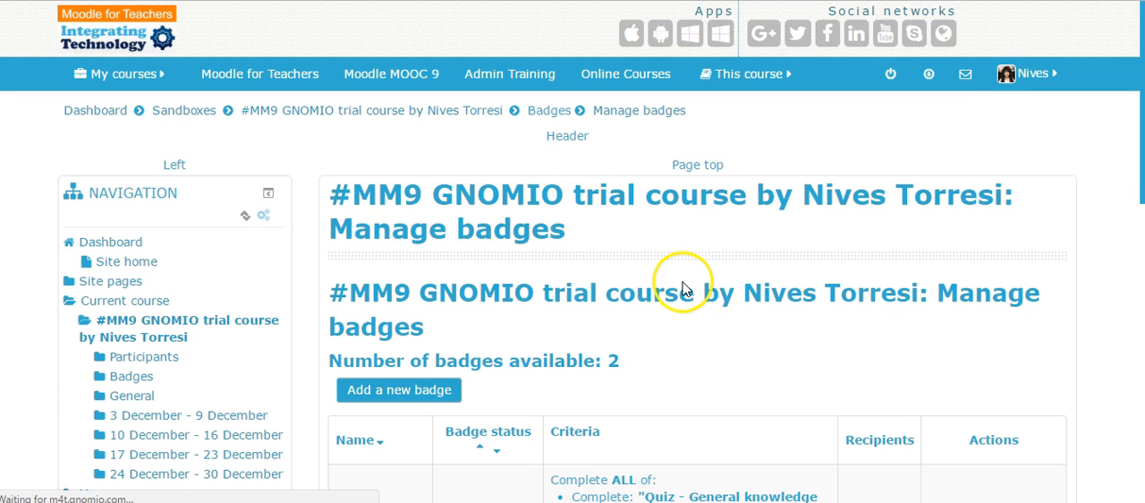
scroll(704, 294, down, 3)
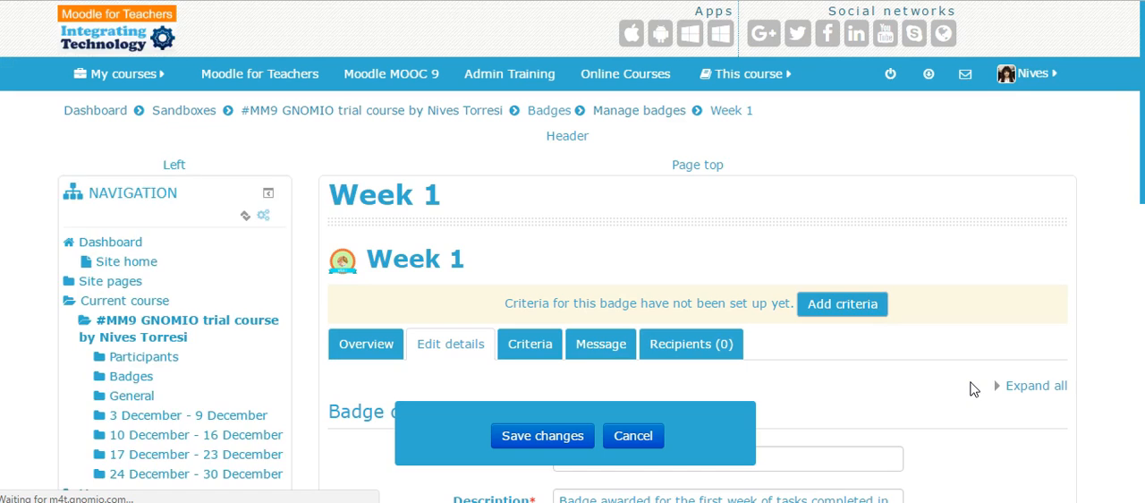
scroll(974, 389, down, 2)
click(532, 175)
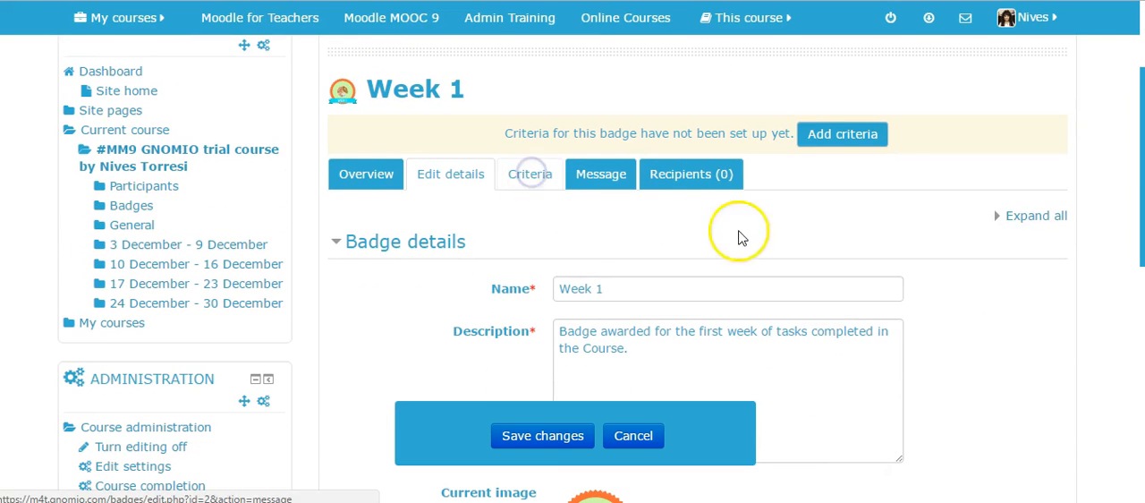
scroll(882, 273, down, 2)
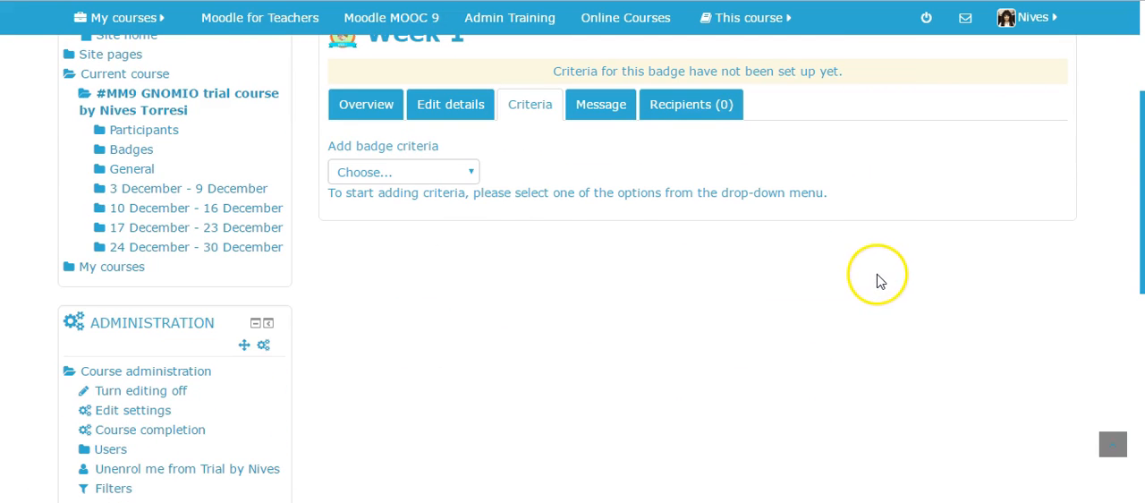
Add an Activity completion criterion covering "Forum - Announcements", "Quiz - Needs Analysis" and "Forum - Introducing yourselves to one another".
click(467, 172)
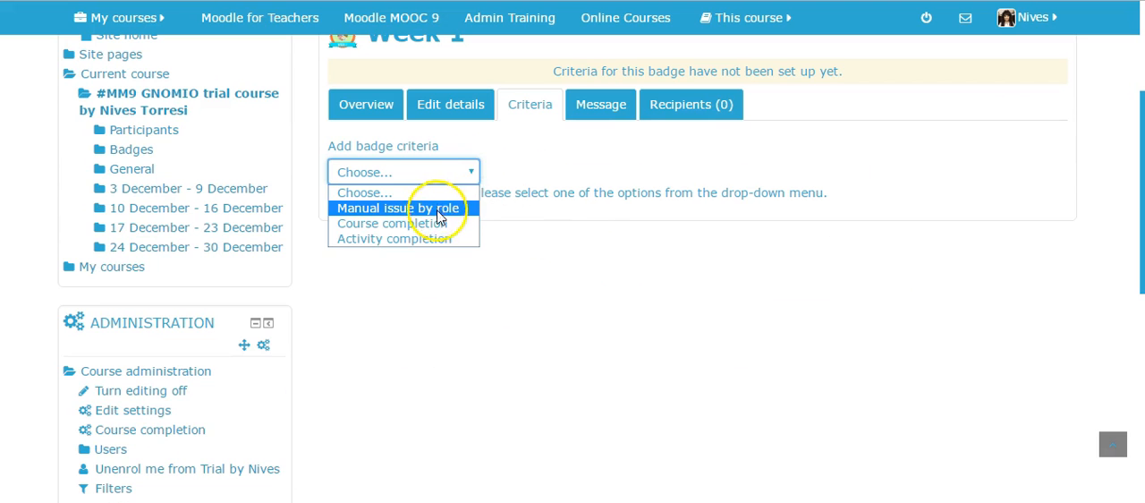
click(433, 239)
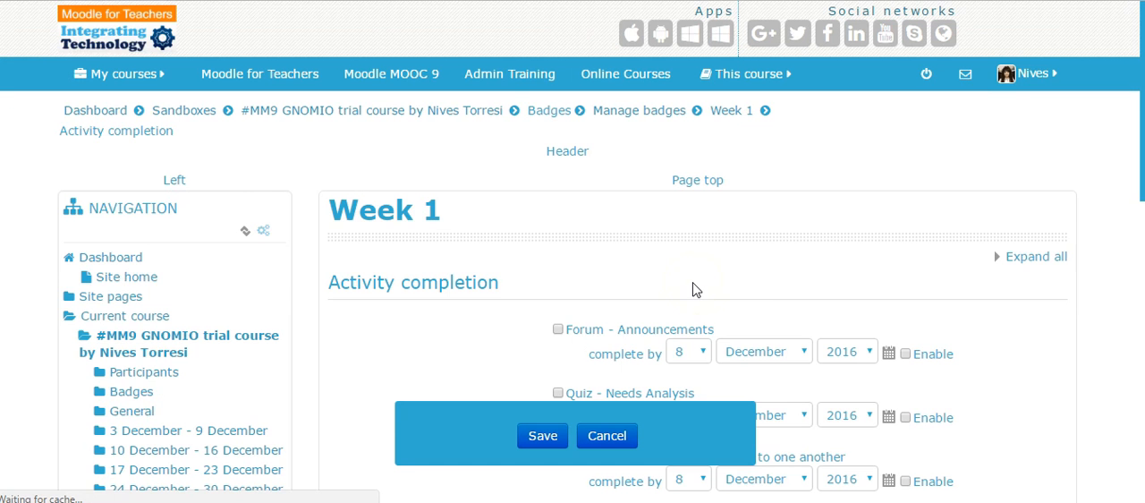
scroll(754, 253, down, 1)
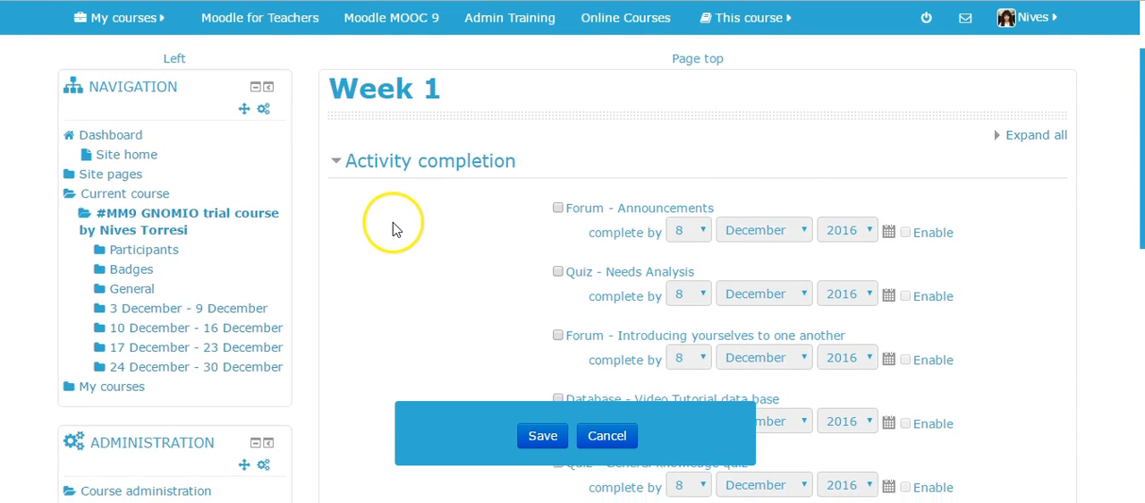
scroll(394, 228, down, 2)
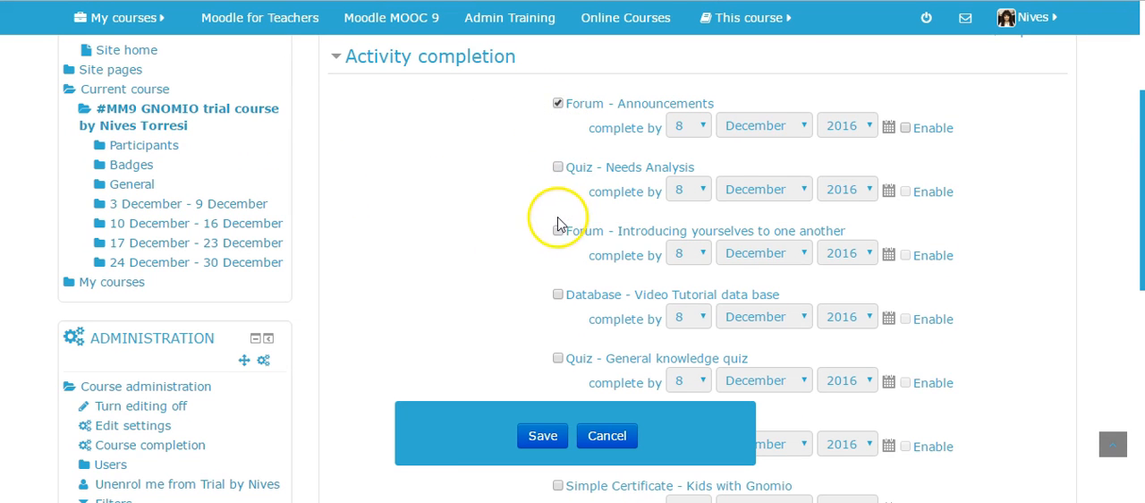
click(556, 167)
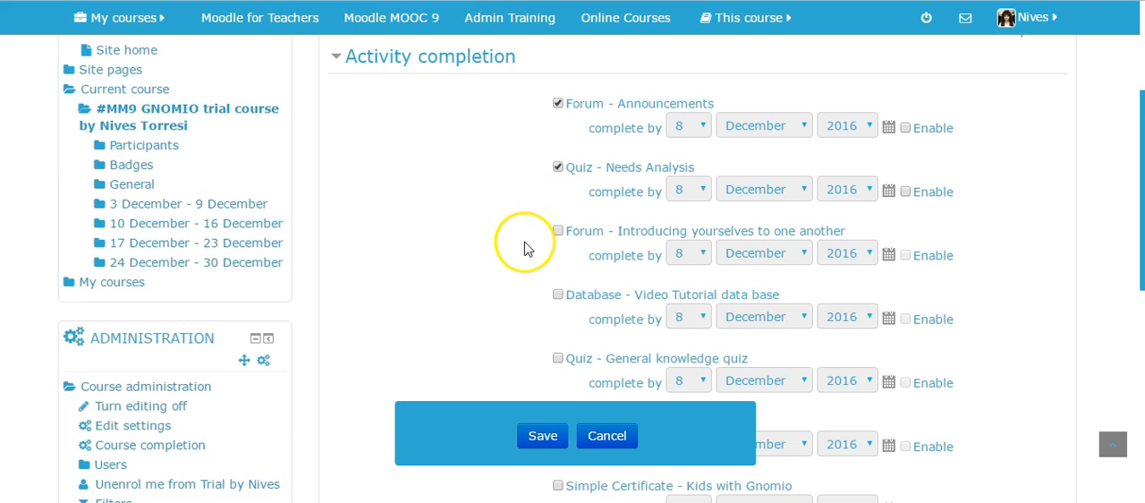
scroll(542, 192, down, 1)
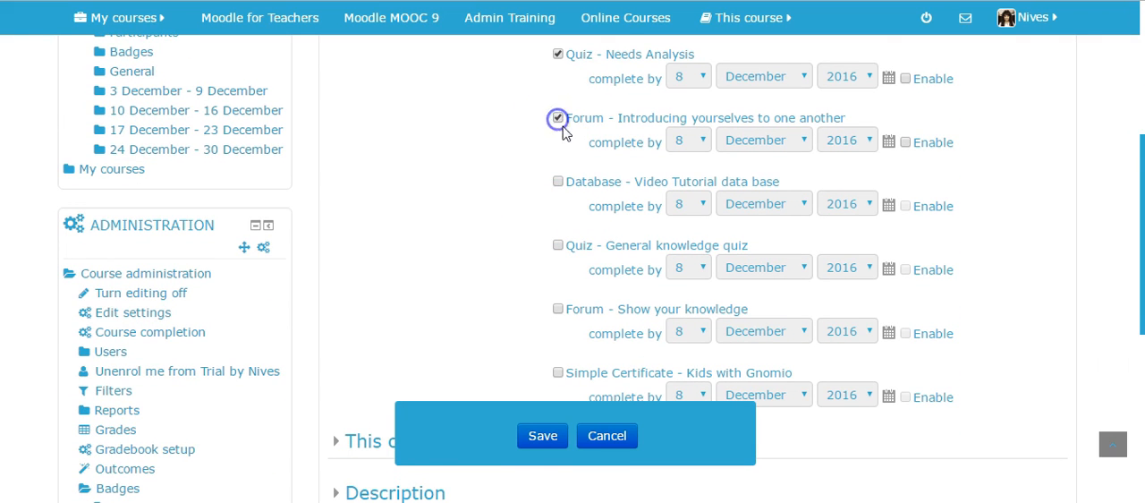
Require all of the selected activities to be complete and save the Week 1 badge criterion.
scroll(486, 235, down, 2)
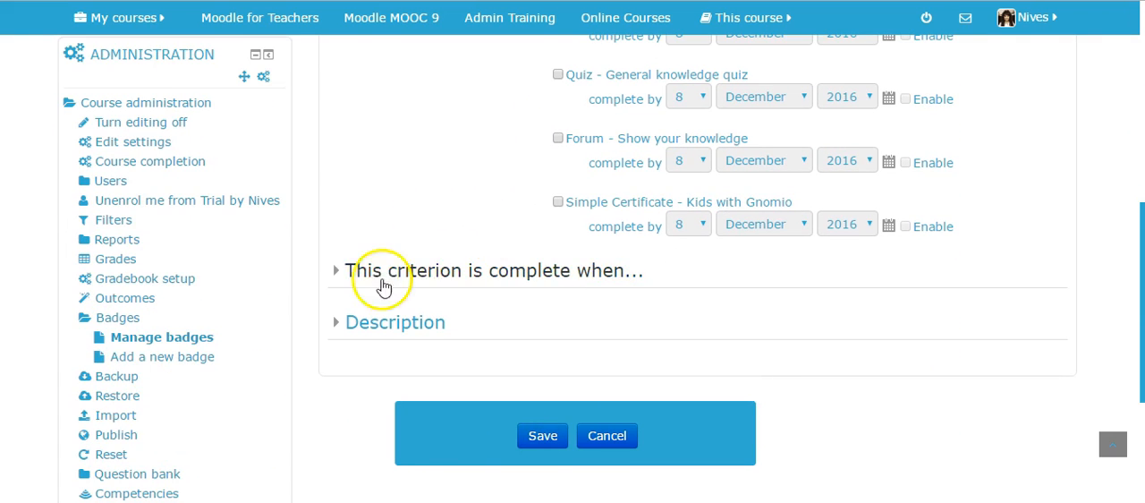
click(336, 277)
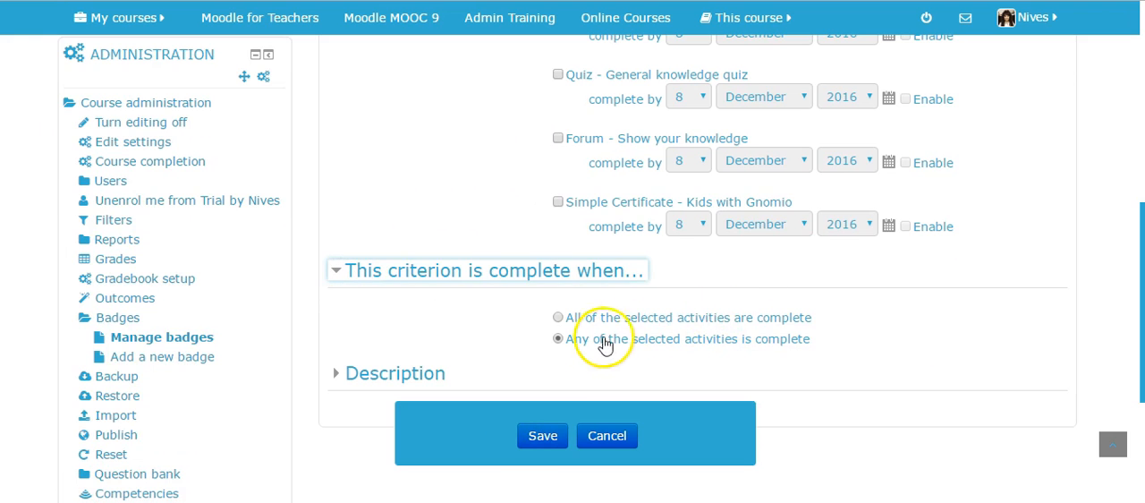
click(558, 317)
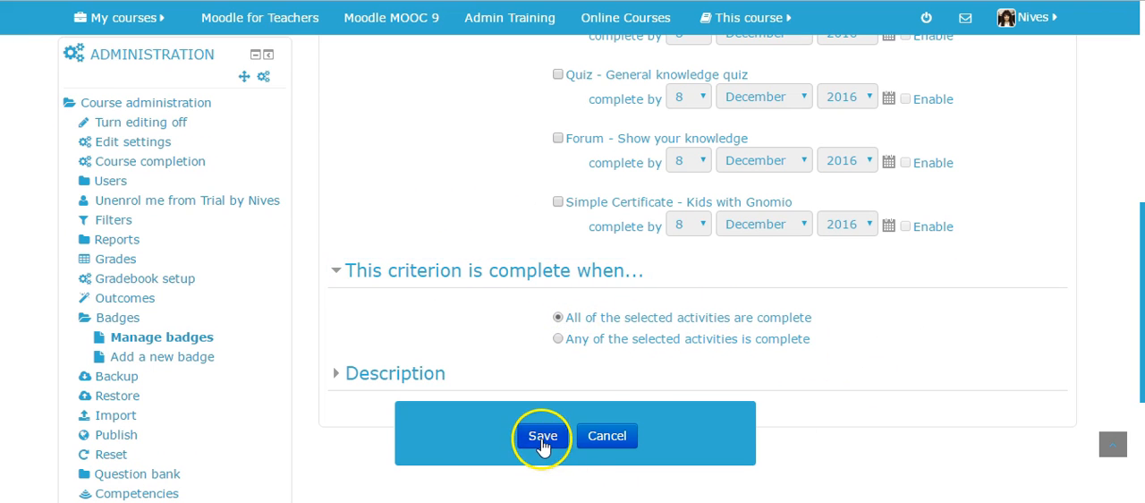
scroll(856, 376, up, 4)
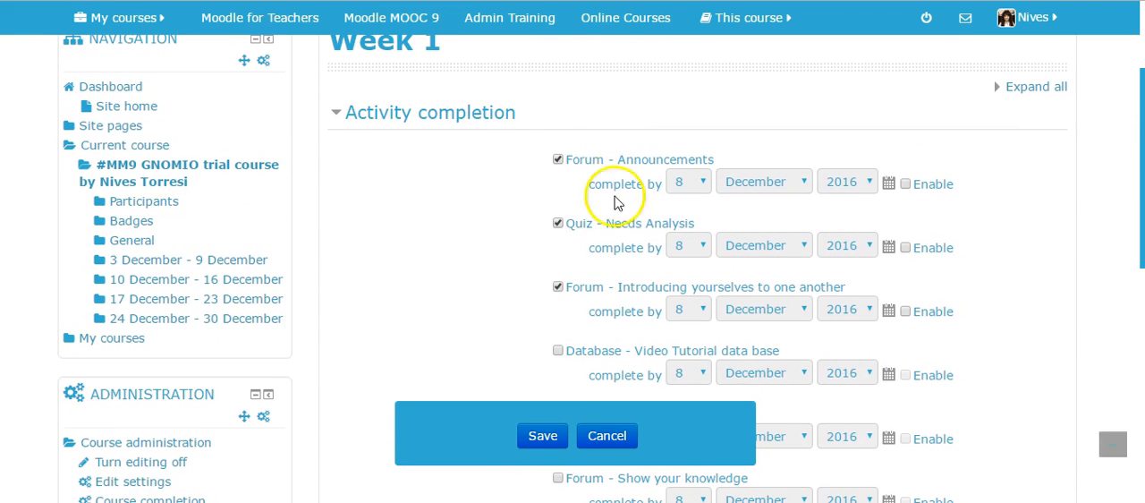
scroll(383, 299, down, 5)
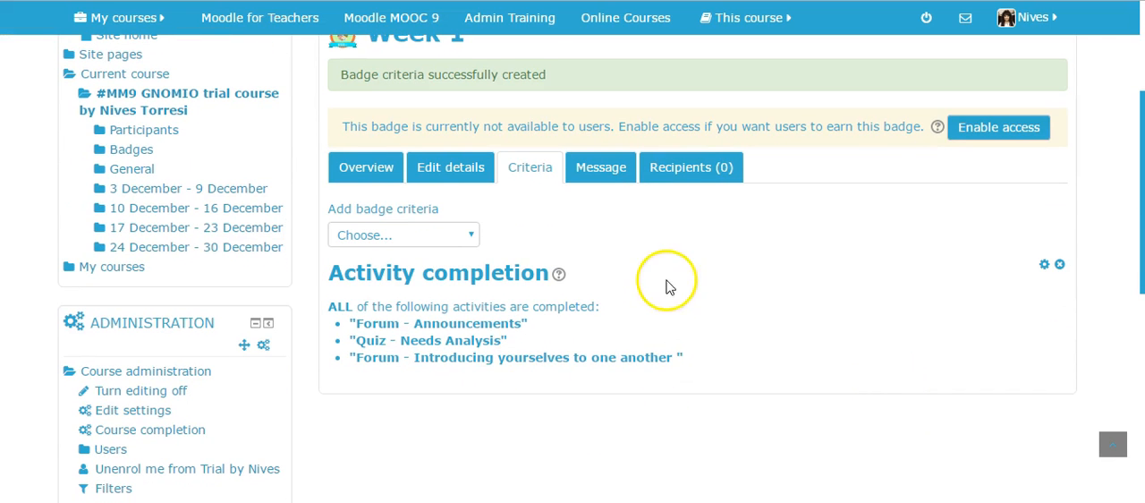
Enable user access to the Week 1 badge from its overview, confirm the change and review the badge details.
click(356, 172)
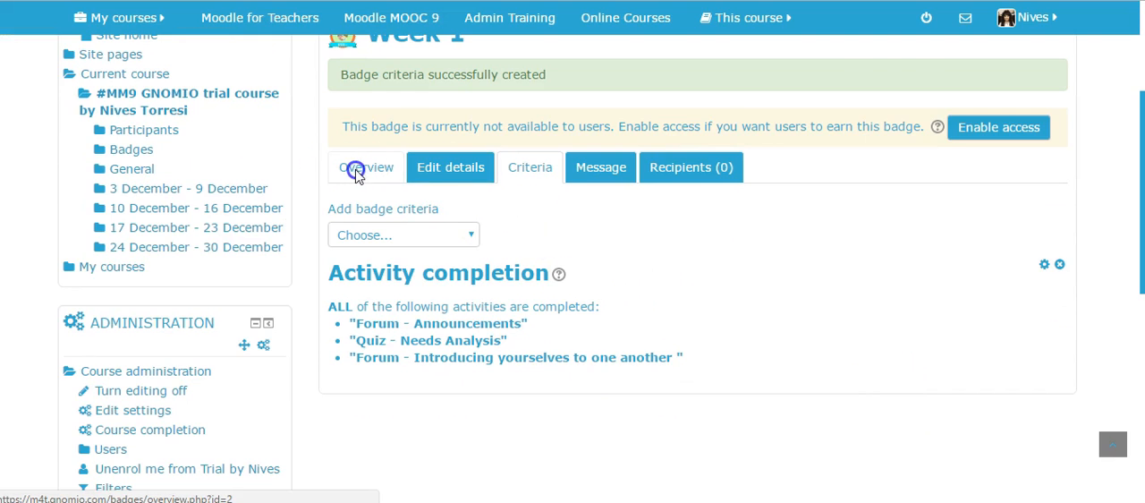
scroll(819, 276, down, 3)
scroll(820, 277, down, 5)
scroll(820, 278, up, 5)
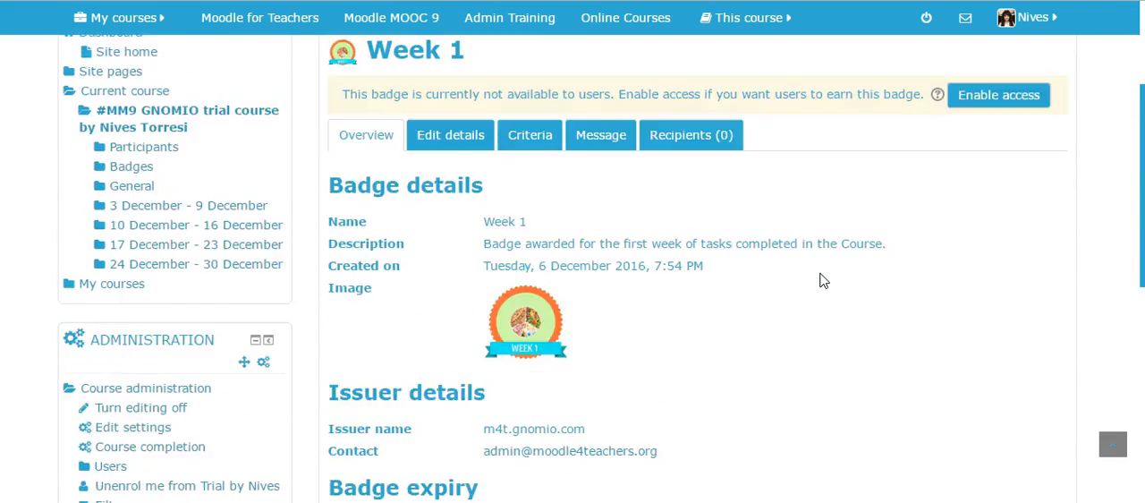
scroll(823, 281, up, 3)
click(997, 305)
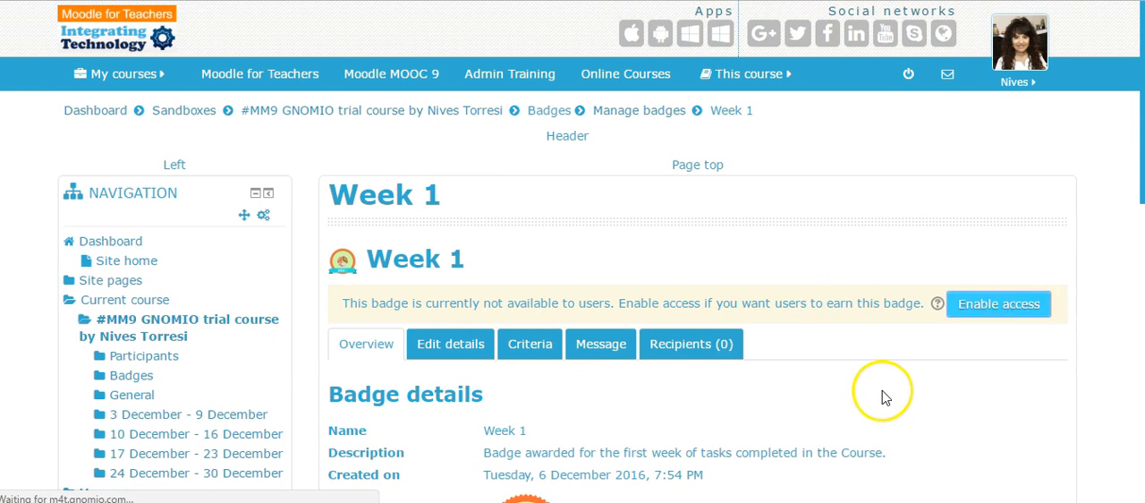
click(522, 463)
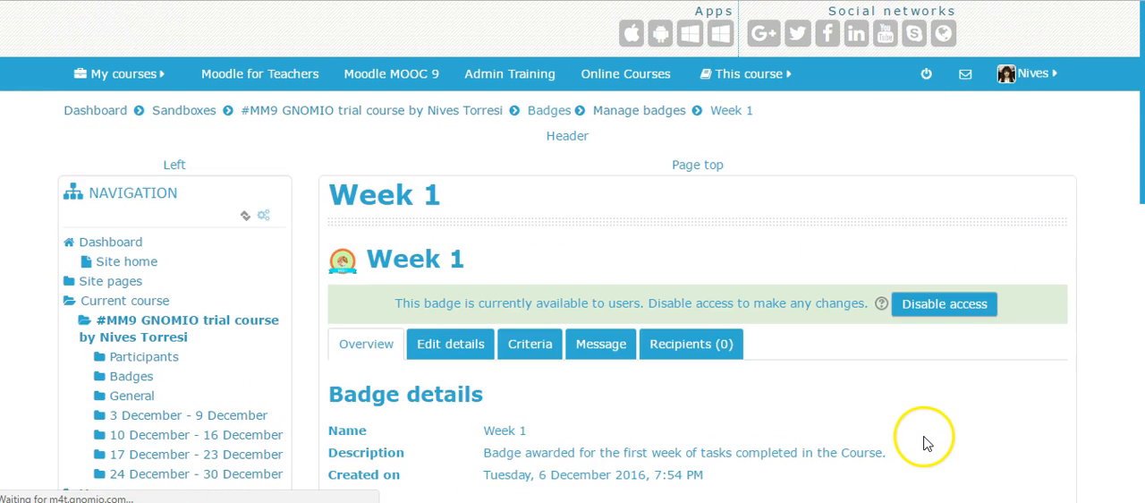
scroll(936, 482, down, 5)
scroll(936, 414, down, 2)
scroll(938, 415, up, 2)
scroll(297, 177, up, 3)
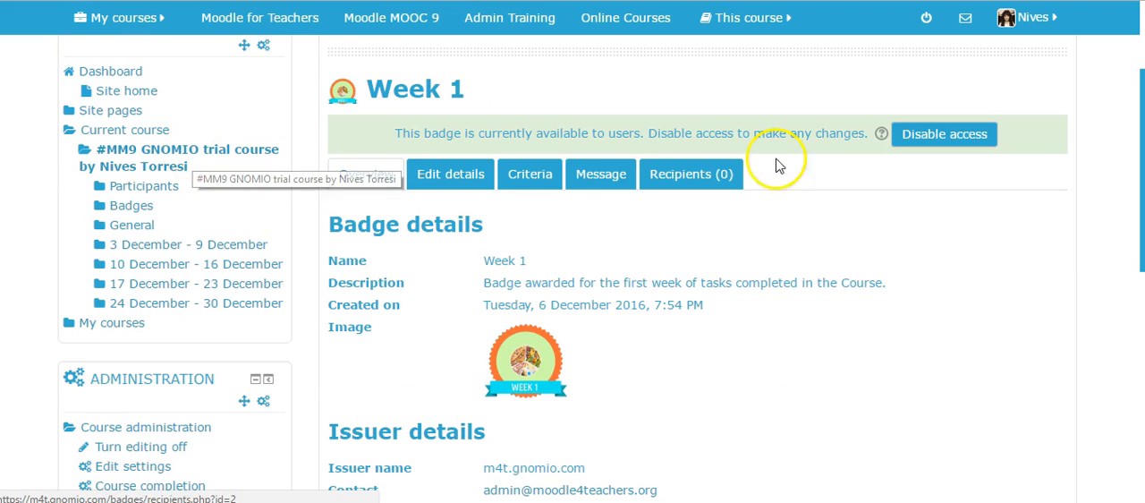
scroll(900, 102, up, 2)
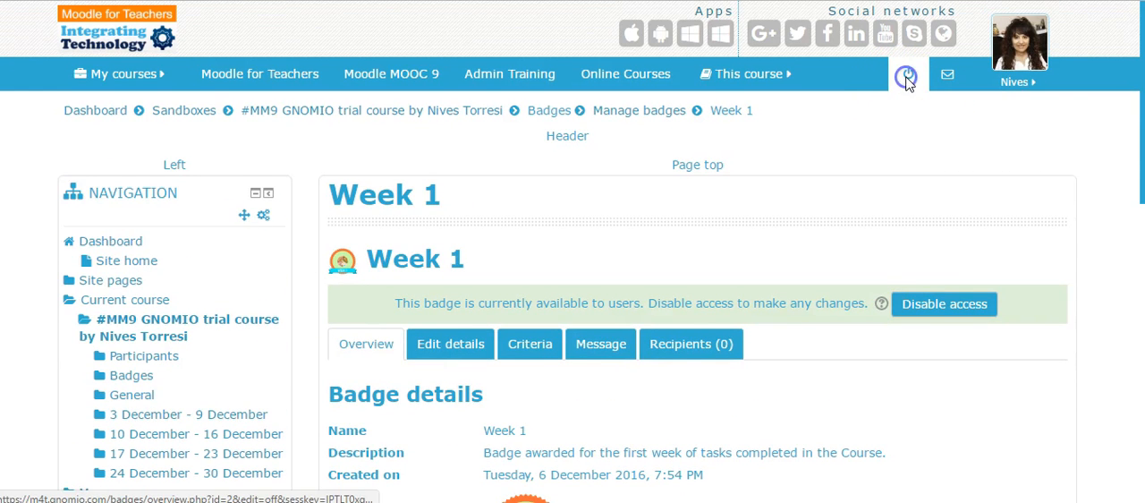
Return to the main page of the #MM9 GNOMIO trial course and turn editing off.
click(149, 327)
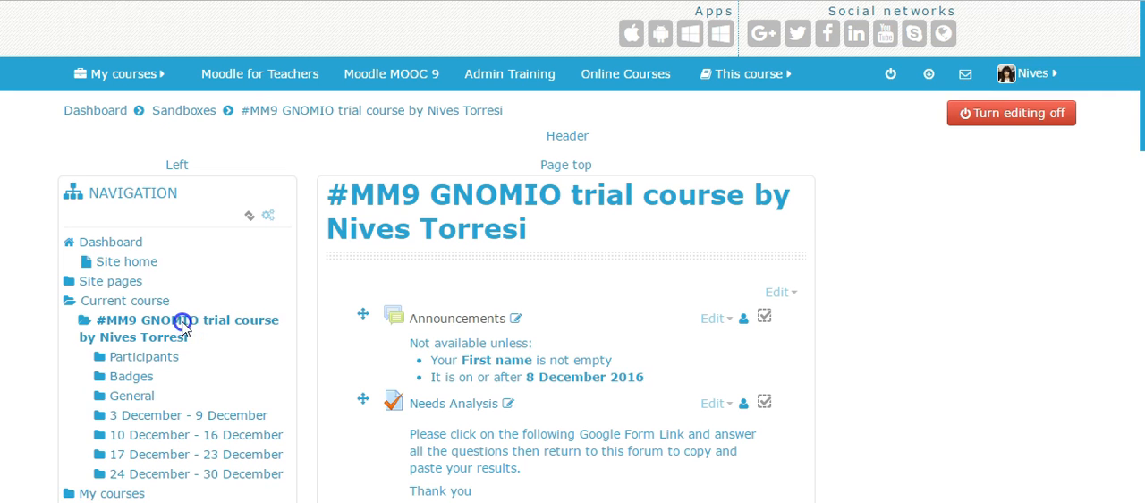
click(967, 113)
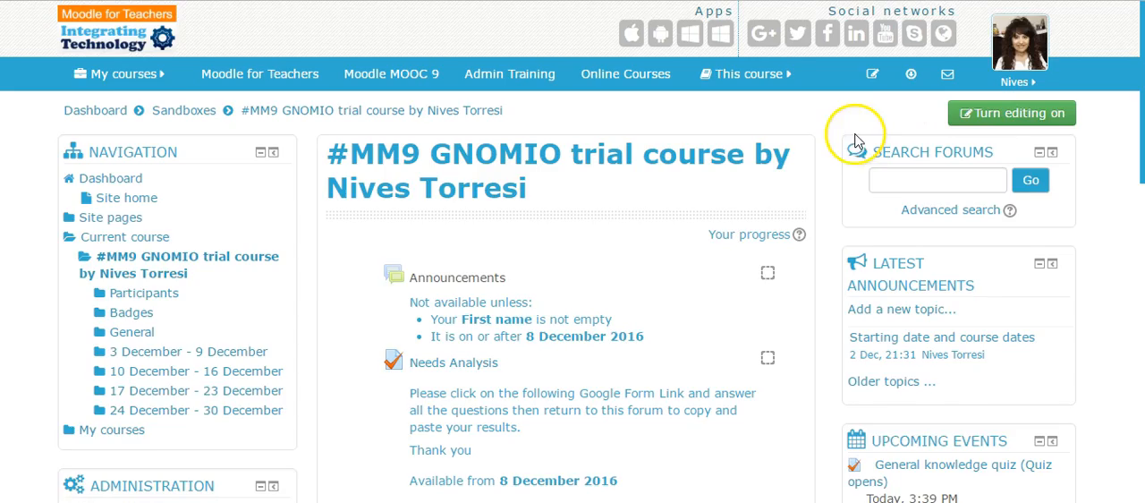
scroll(777, 169, down, 4)
scroll(555, 241, up, 3)
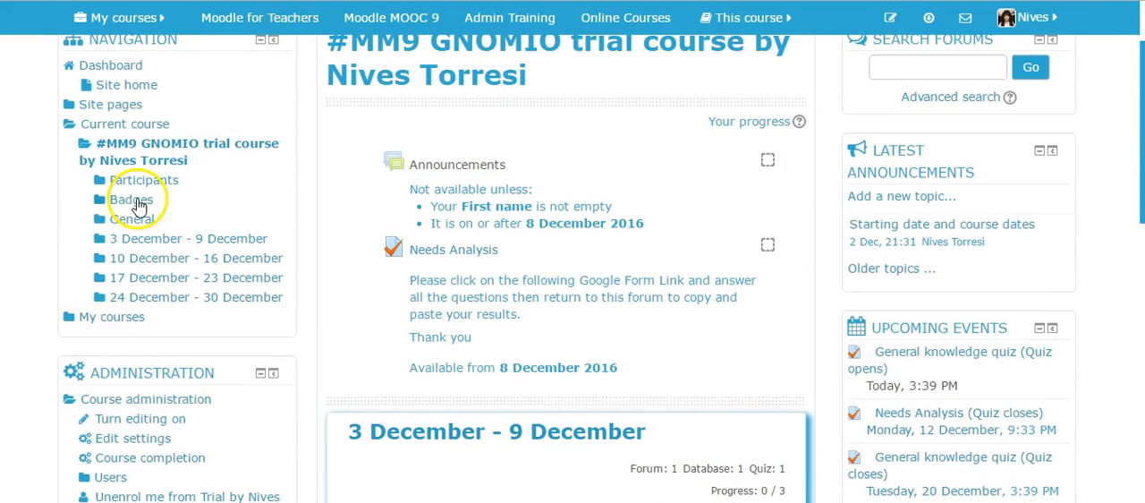
Open the list of course badges and review the descriptions and criteria of the Week 1 and Quiz Genius badges.
click(139, 203)
click(192, 220)
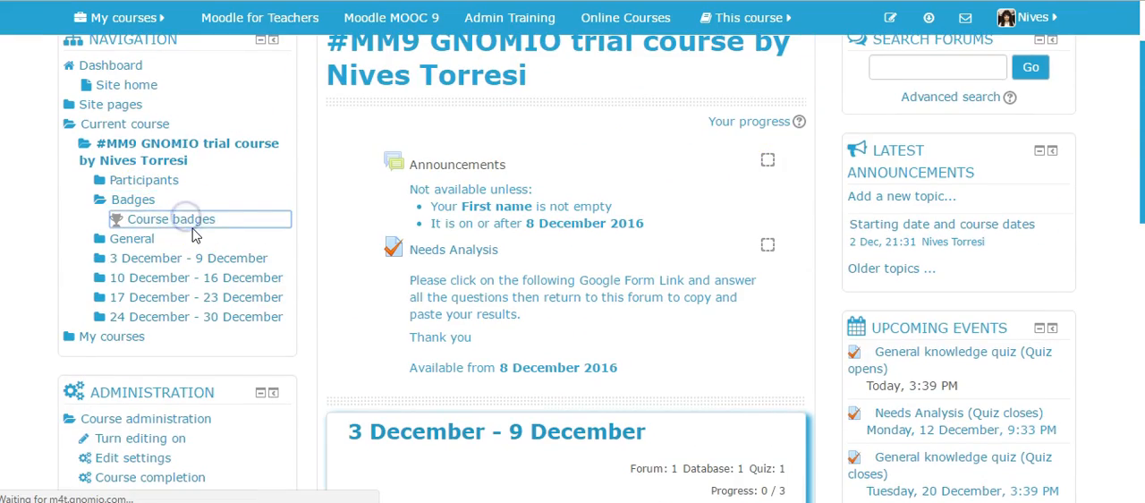
scroll(850, 279, down, 3)
scroll(855, 280, down, 2)
scroll(854, 280, up, 3)
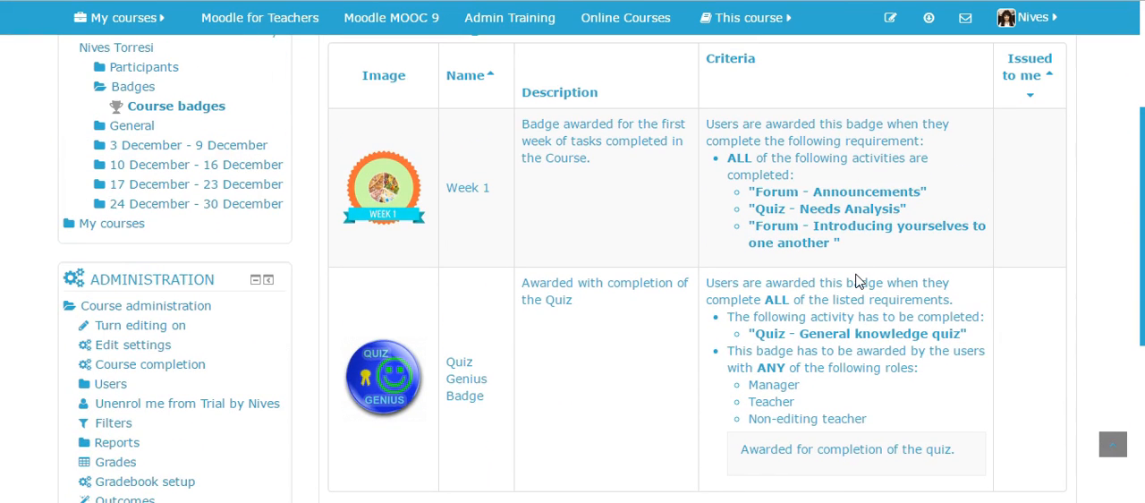
scroll(855, 281, up, 3)
scroll(857, 276, down, 4)
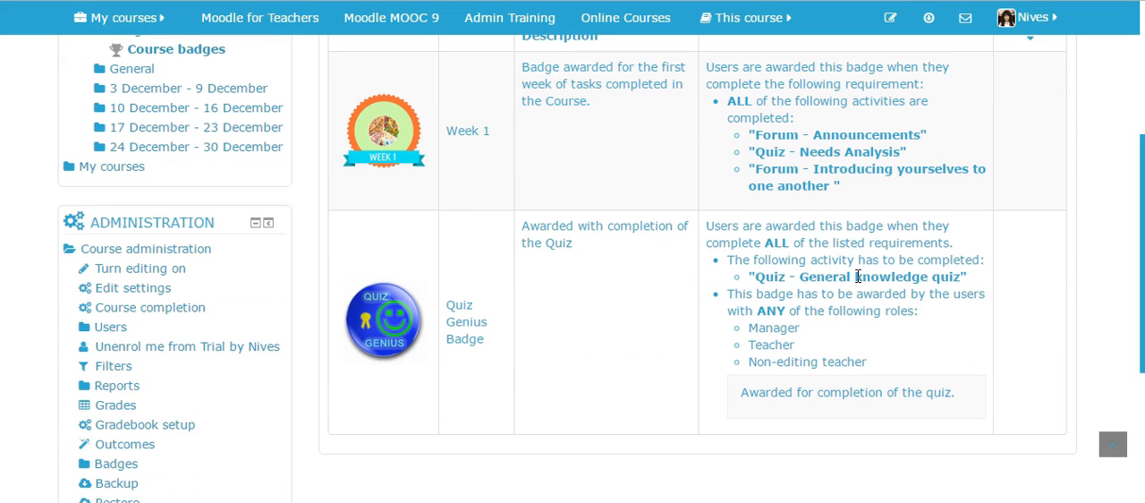